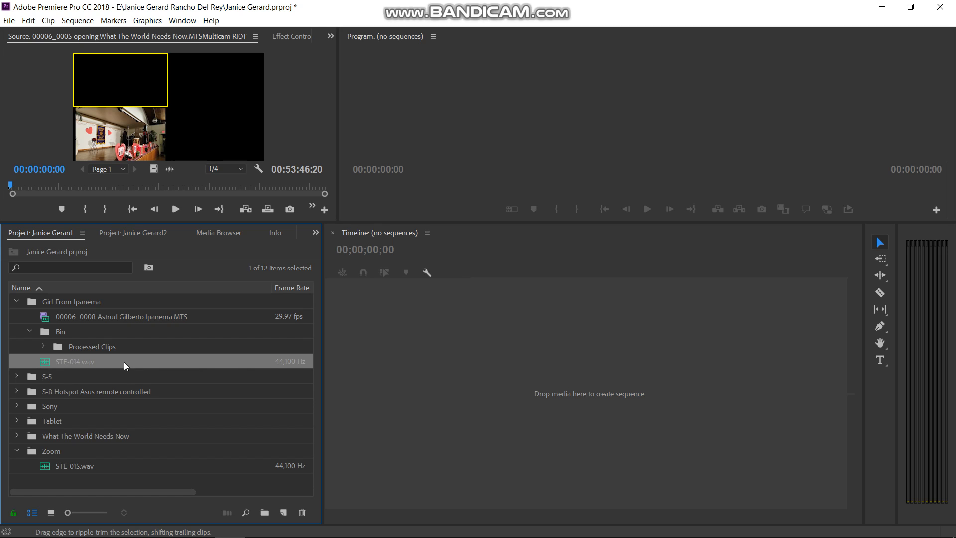
- Create a new bin named Multicam 2 inside the Girl From Ipanema bin
drag(321, 352, 572, 356)
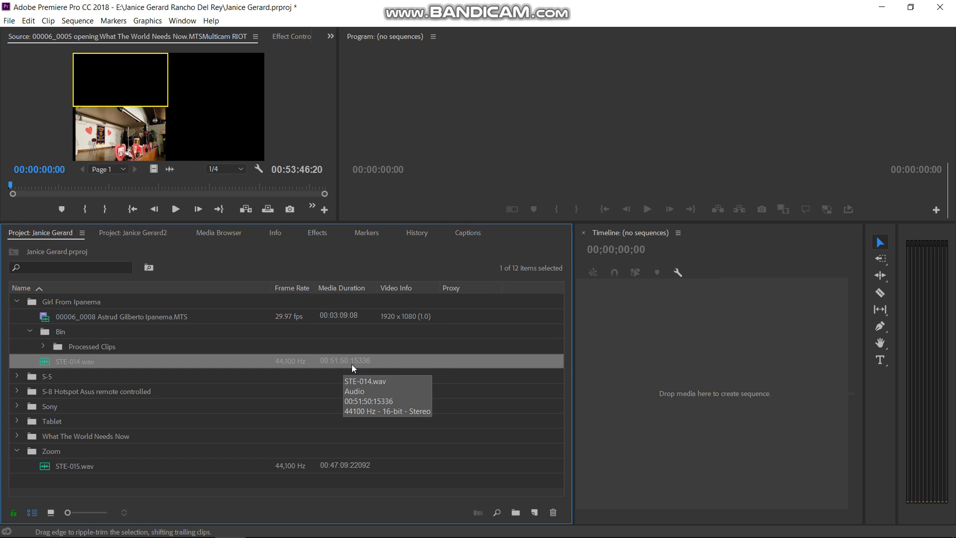
drag(575, 364, 301, 370)
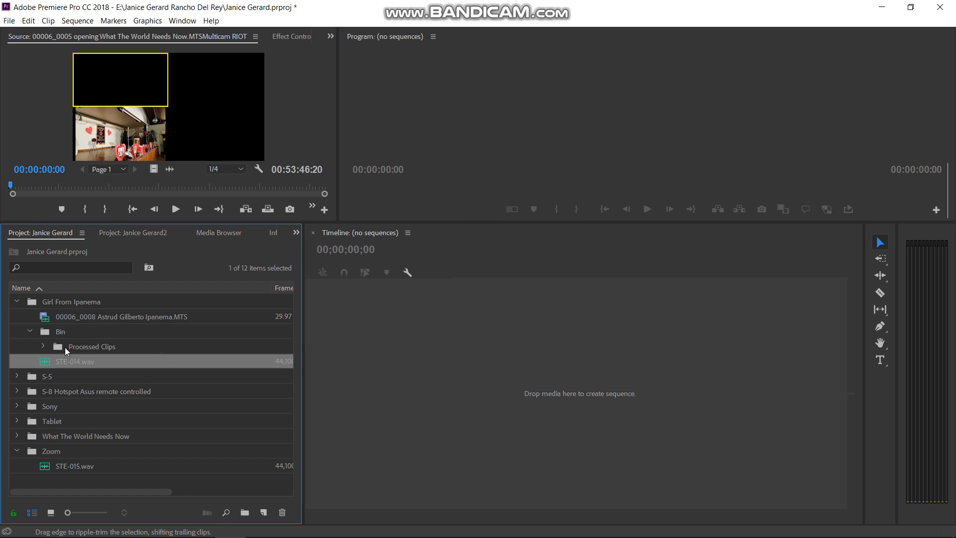
click(245, 512)
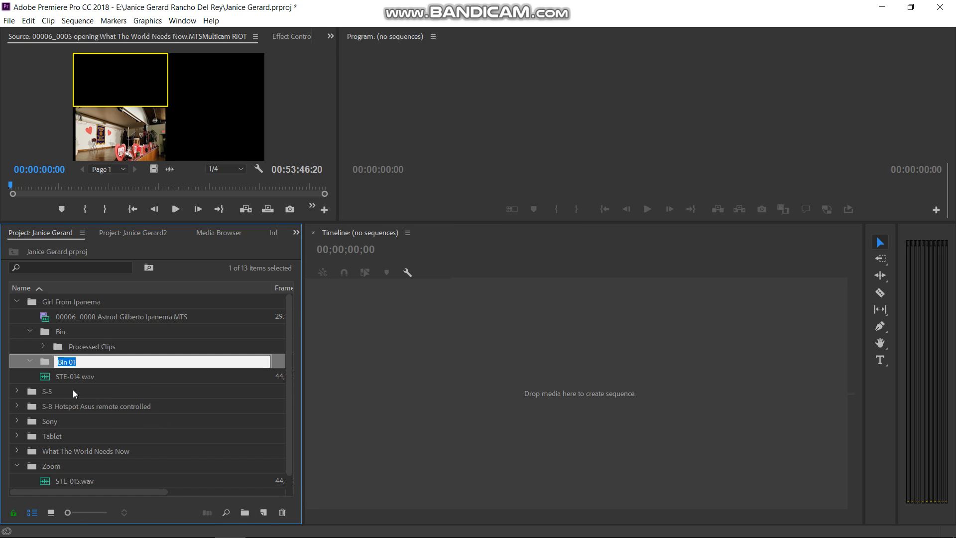
text(M)
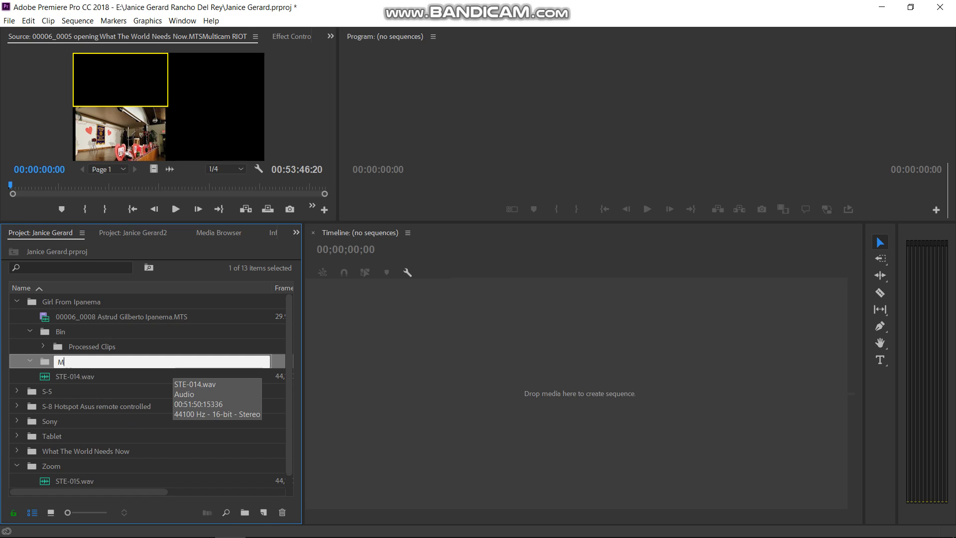
text(ulticam 2)
key(Tab)
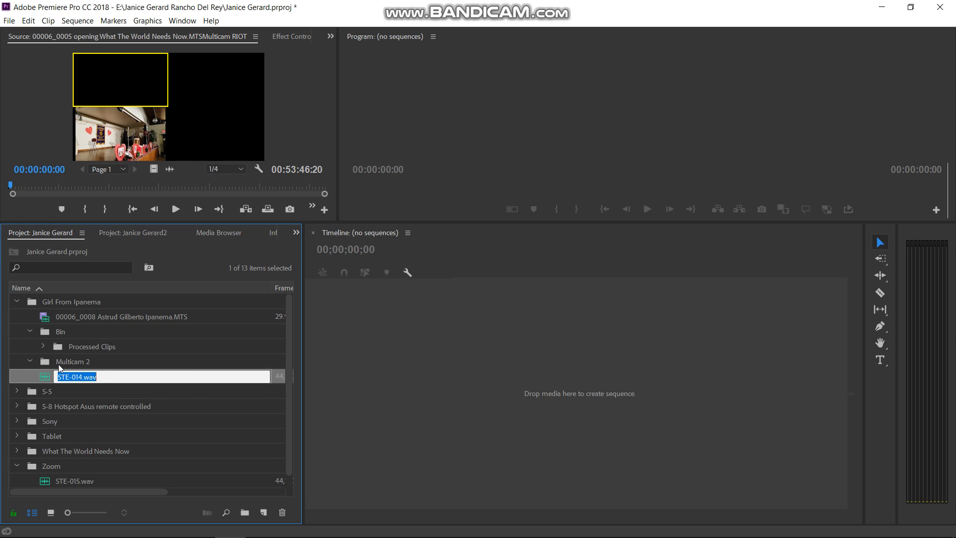
- Delete the old bin named Bin from Girl From Ipanema, including its clip references in sequences
click(61, 330)
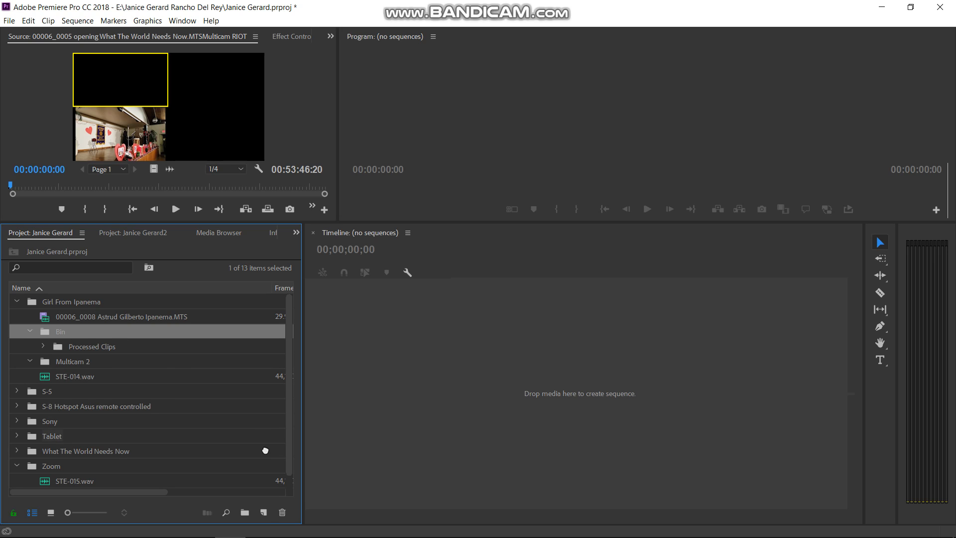
click(280, 512)
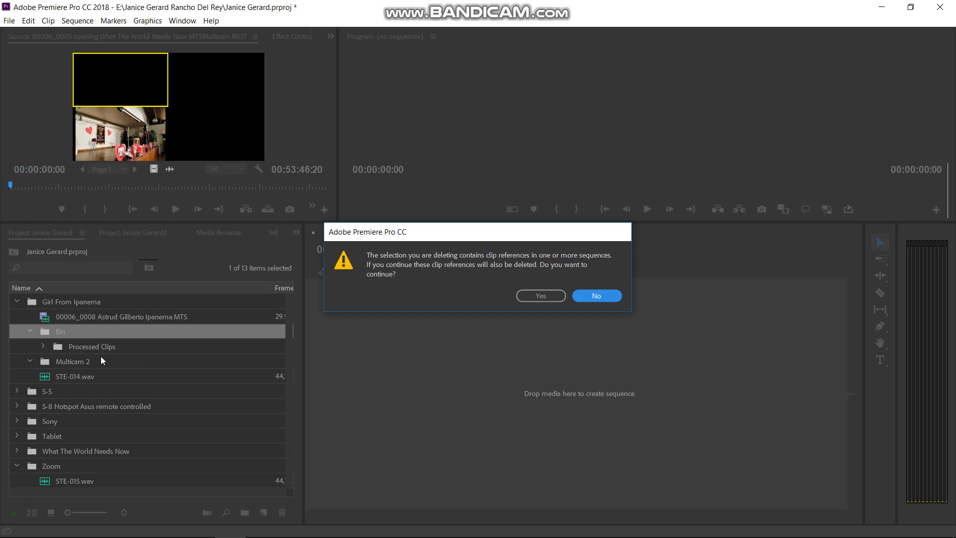
click(547, 293)
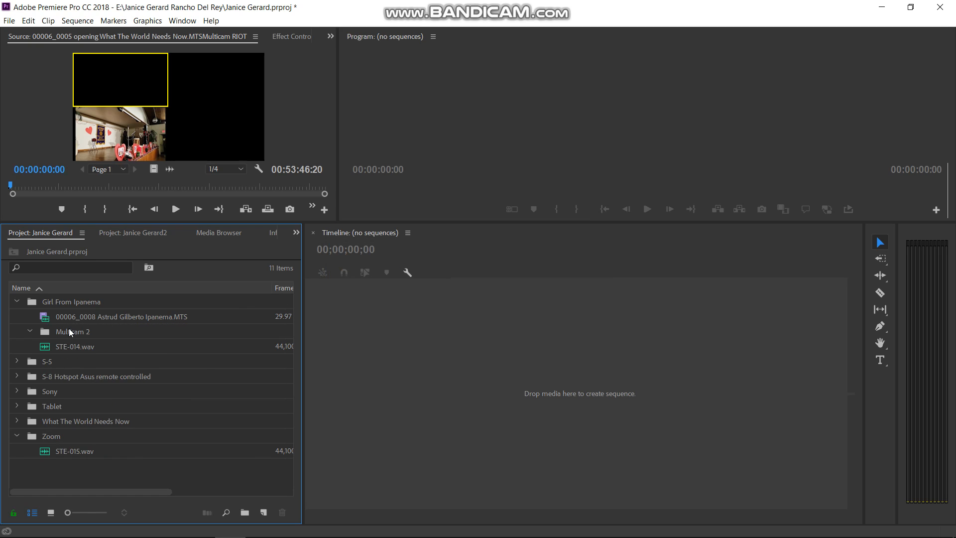
- Put STE-014.wav into the Multicam 2 bin and move that bin out of Girl From Ipanema to the project's top level
click(68, 331)
drag(67, 348, 70, 330)
drag(48, 333, 19, 332)
click(16, 300)
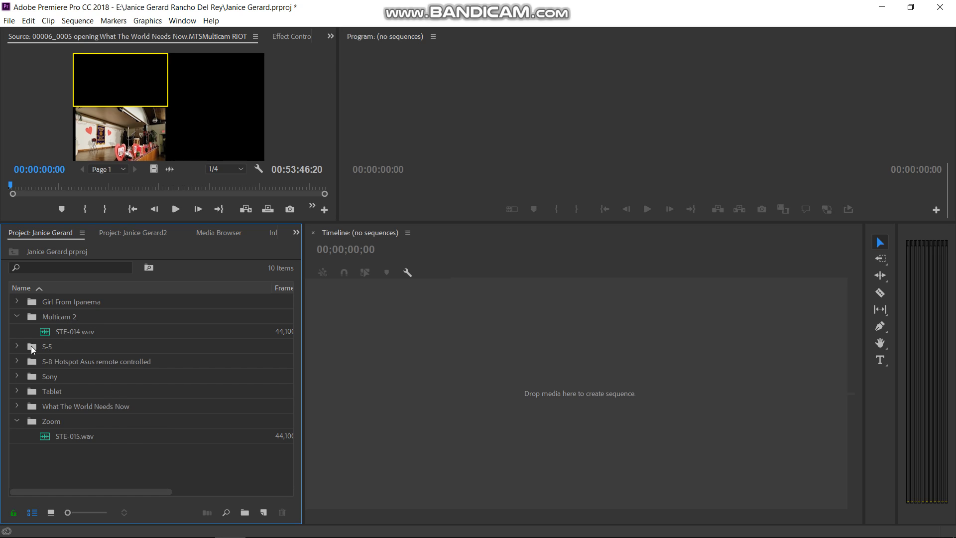
- Move I Honestly Love You -short.mp4 from S-5 and the 191235 clip from S-8 Hotspot Asus remote controlled into the Multicam 2 bin
click(19, 345)
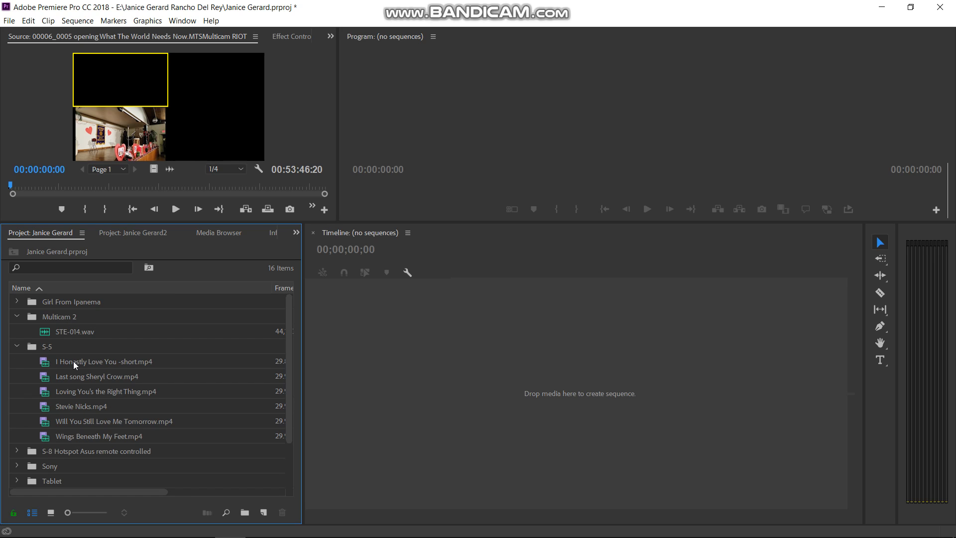
drag(69, 360, 65, 319)
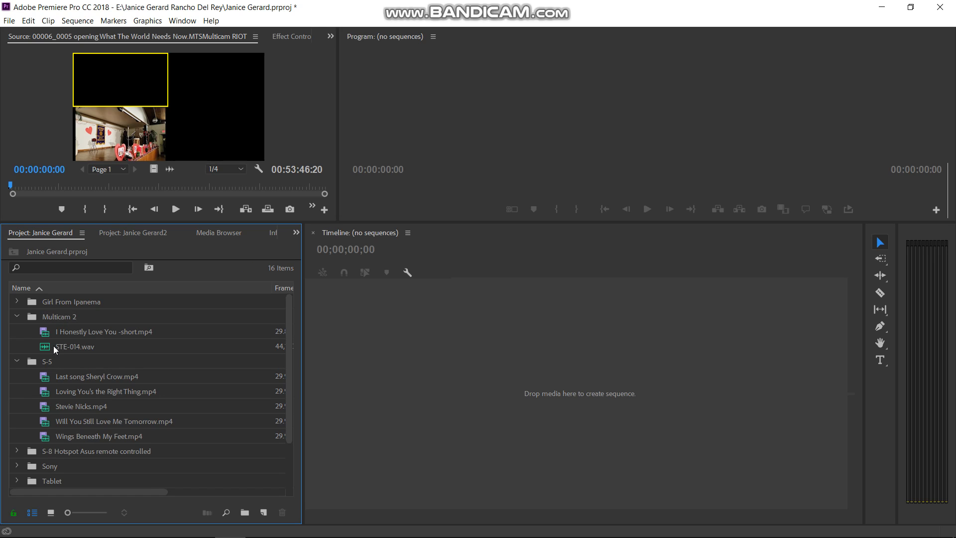
click(16, 362)
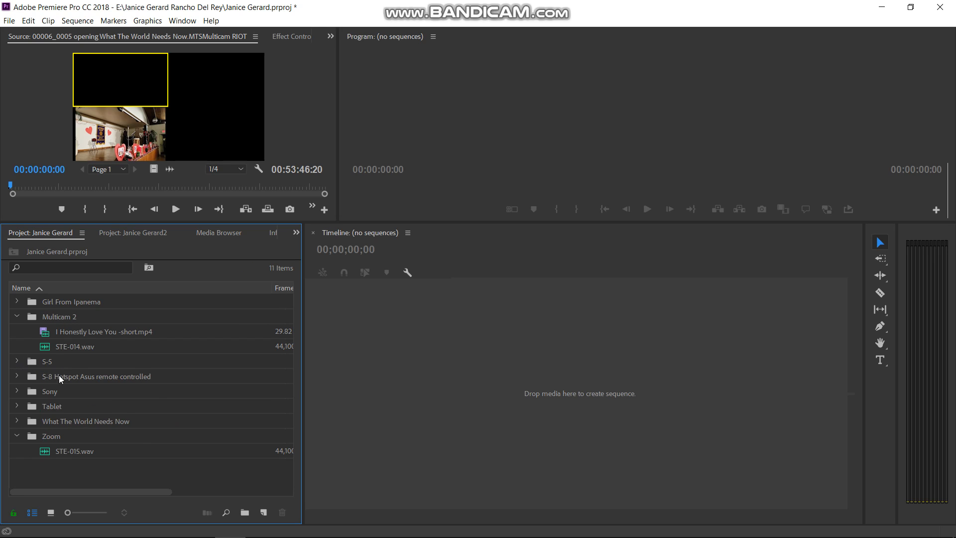
click(17, 376)
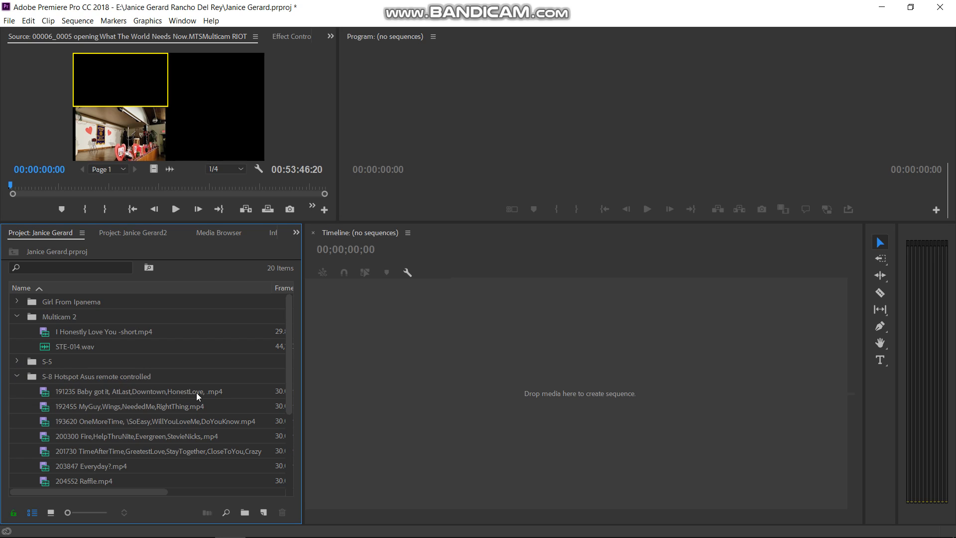
drag(109, 390, 71, 318)
click(18, 390)
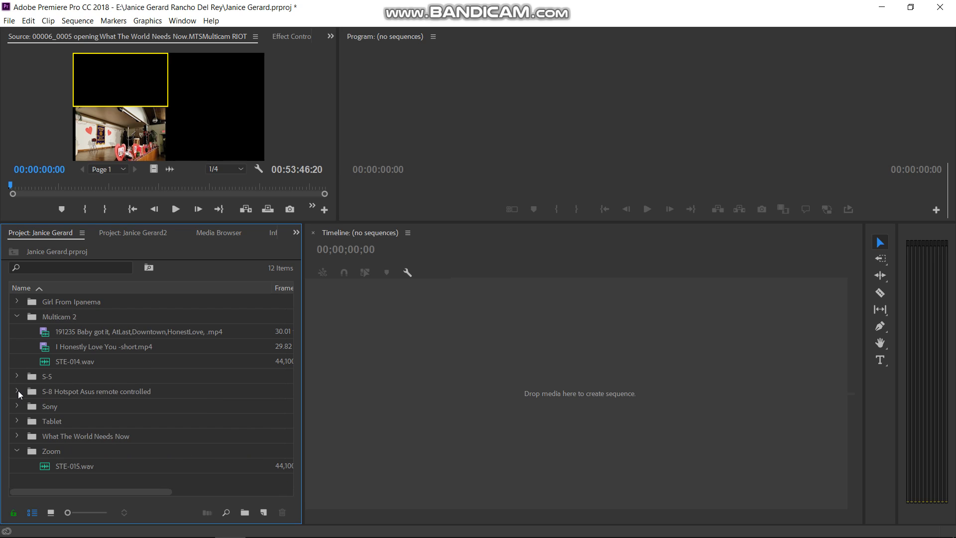
- Move the six Sony clips 00006_0009 to 00006_0011 and 00007_0001 to 00007_0003 into the Multicam 2 bin
click(18, 405)
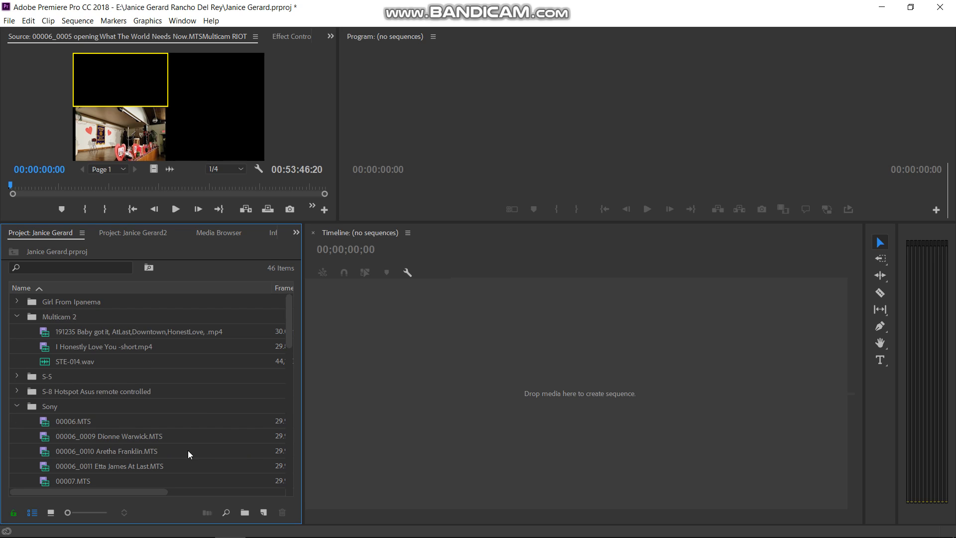
click(130, 435)
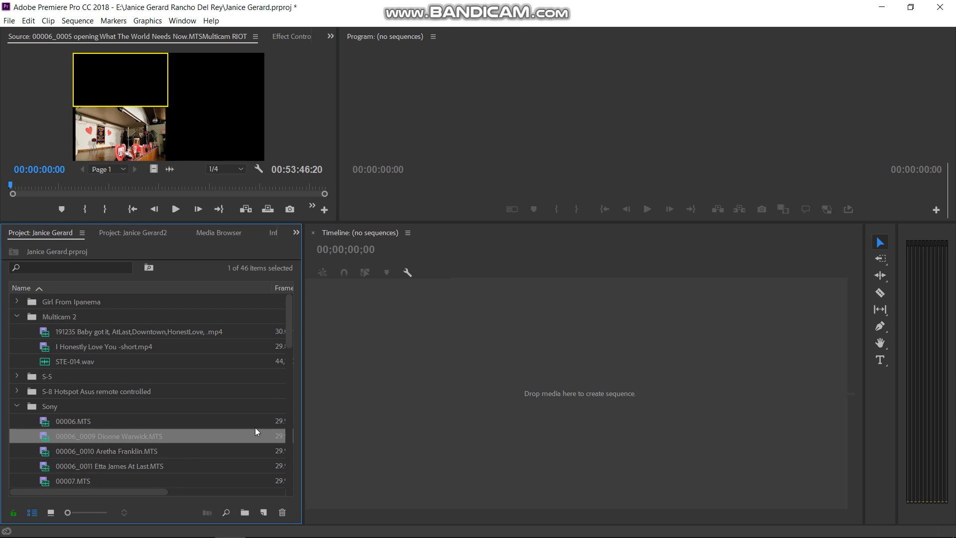
drag(289, 325, 287, 349)
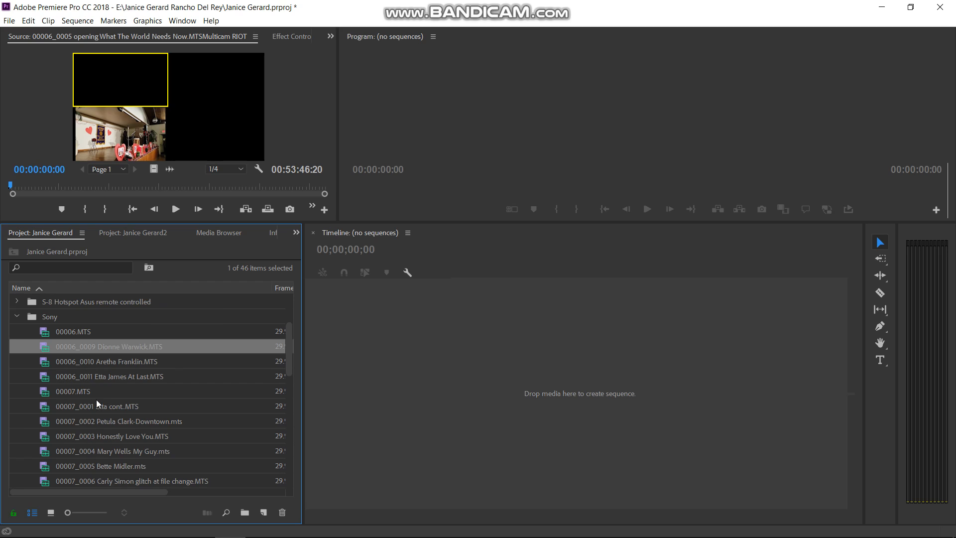
shift+click(103, 360)
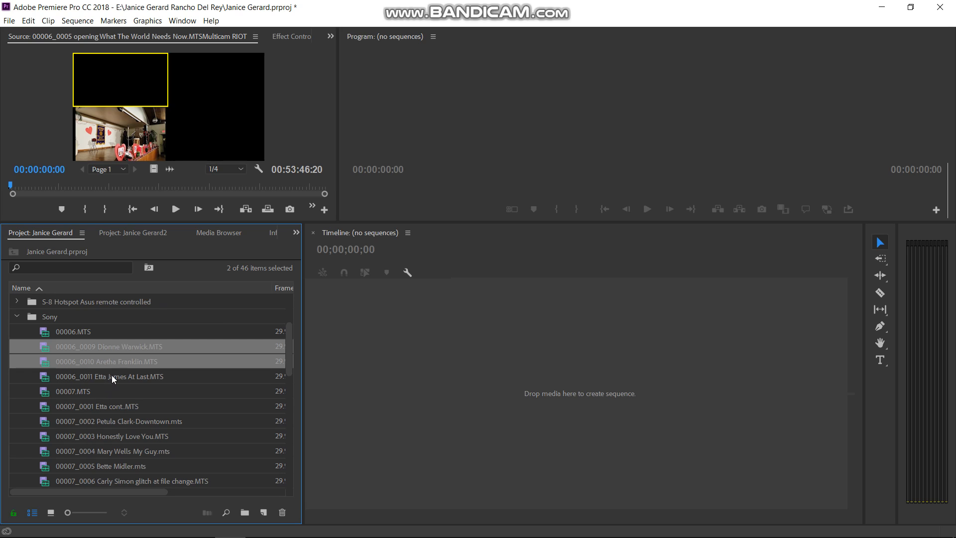
shift+click(112, 377)
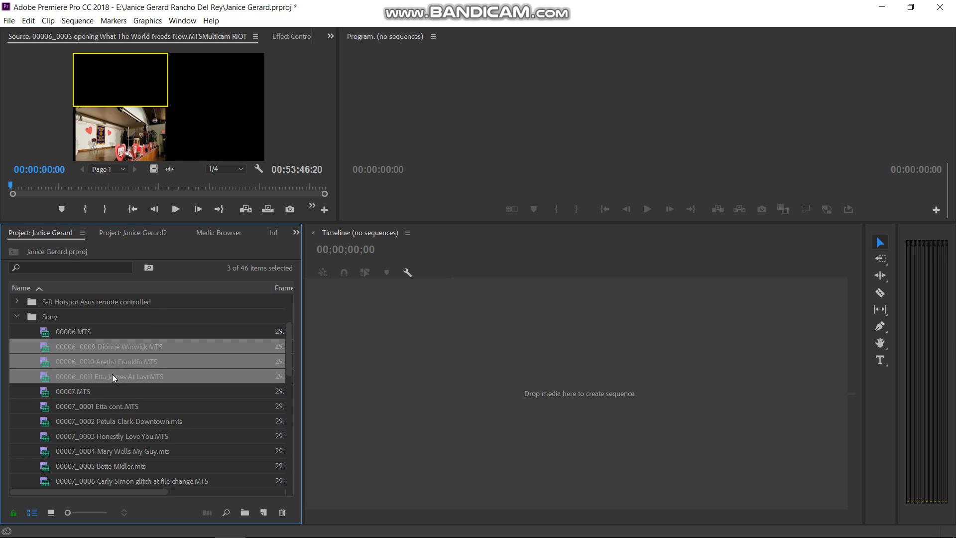
ctrl+click(108, 407)
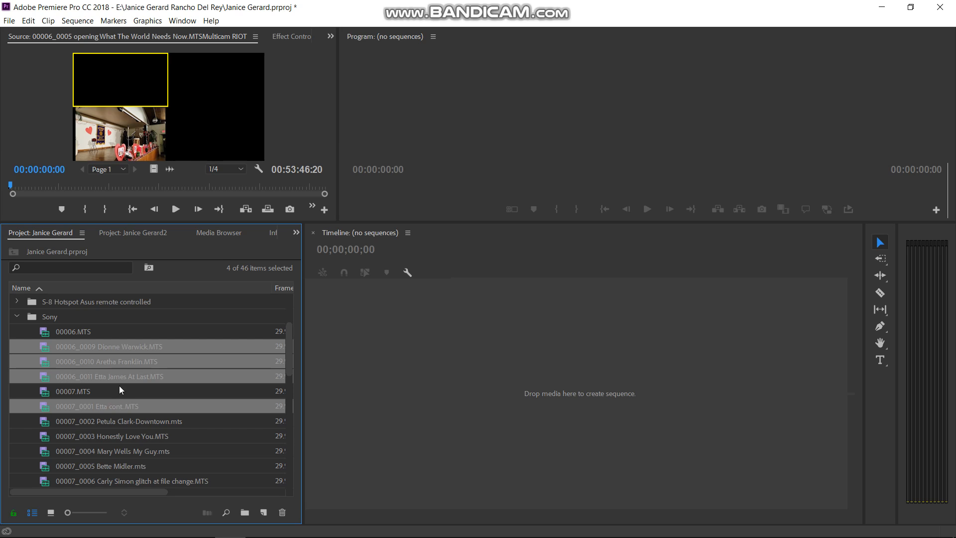
ctrl+click(142, 420)
ctrl+click(118, 436)
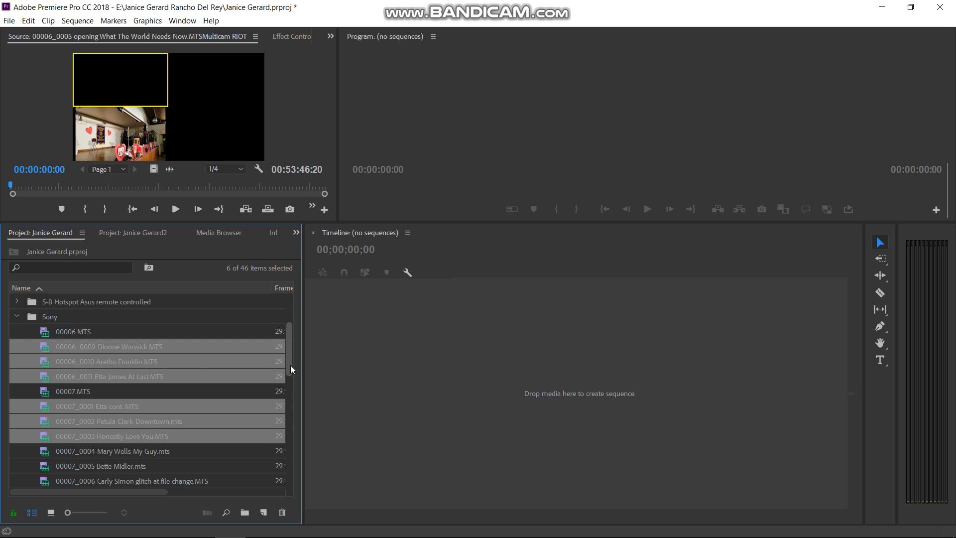
scroll(291, 365, up, 2)
drag(97, 437, 67, 316)
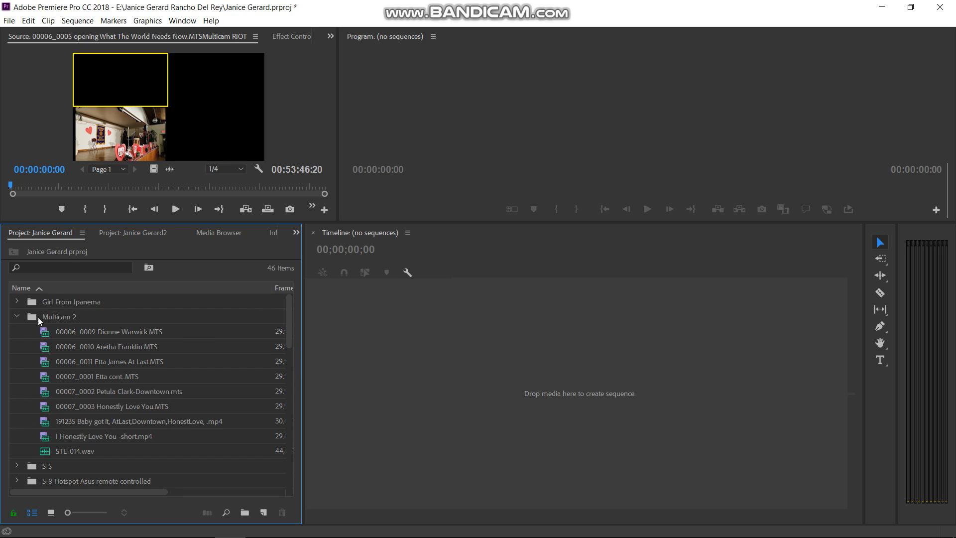
- Create a multi-camera source sequence from all nine Multicam 2 clips, synchronized by audio, with the suffix Multicam RIOT and clip names as camera names
click(81, 449)
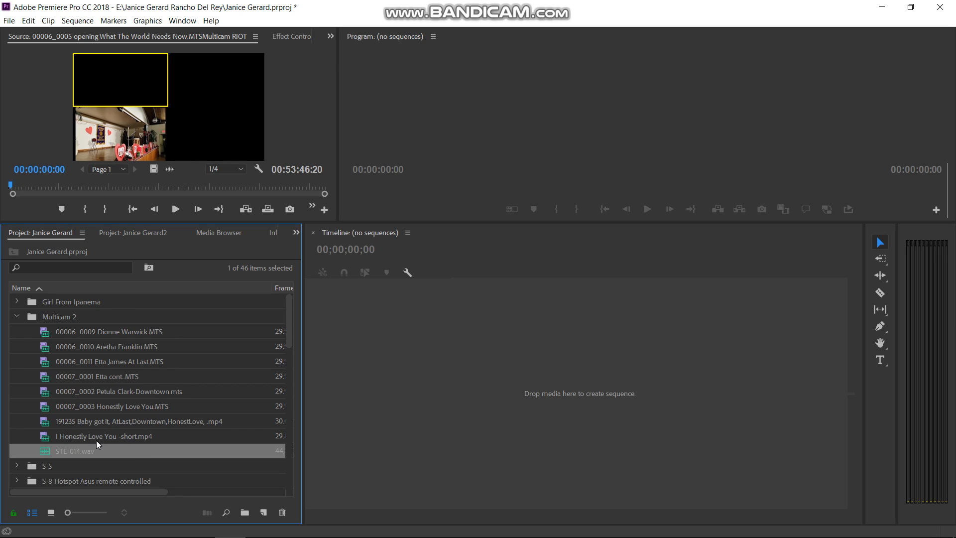
shift+click(92, 331)
right_click(110, 333)
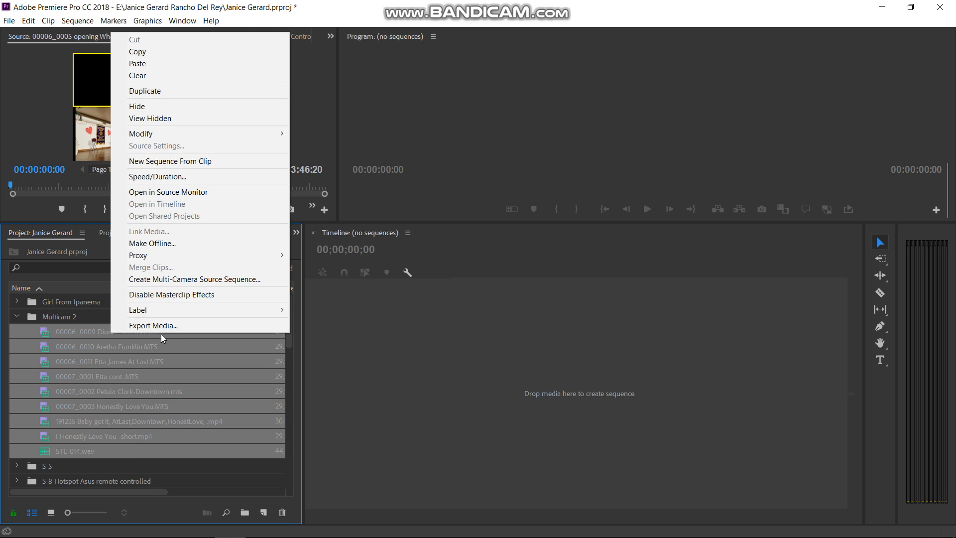
click(194, 279)
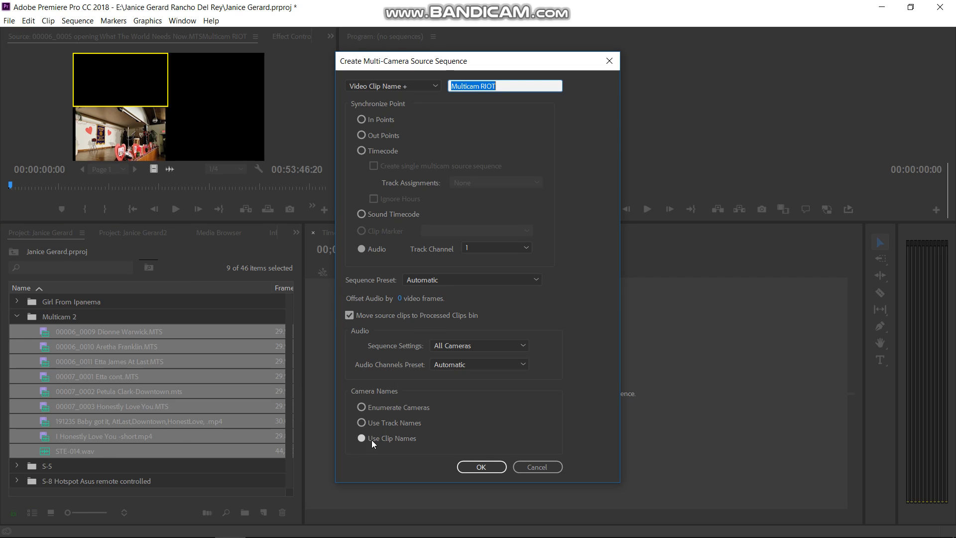
click(481, 467)
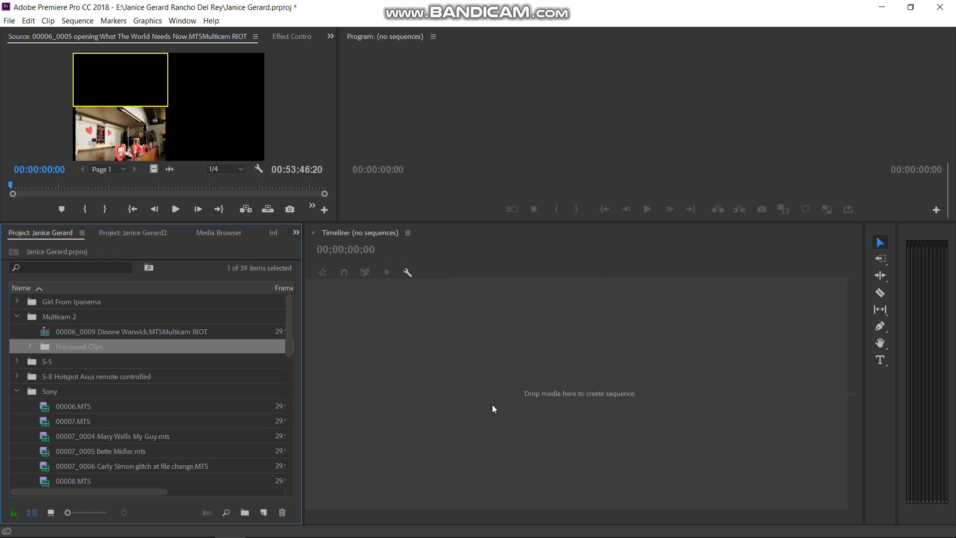
- Check which source clips are in the Processed Clips bin inside Multicam 2, leaving the bin collapsed
click(125, 332)
click(30, 347)
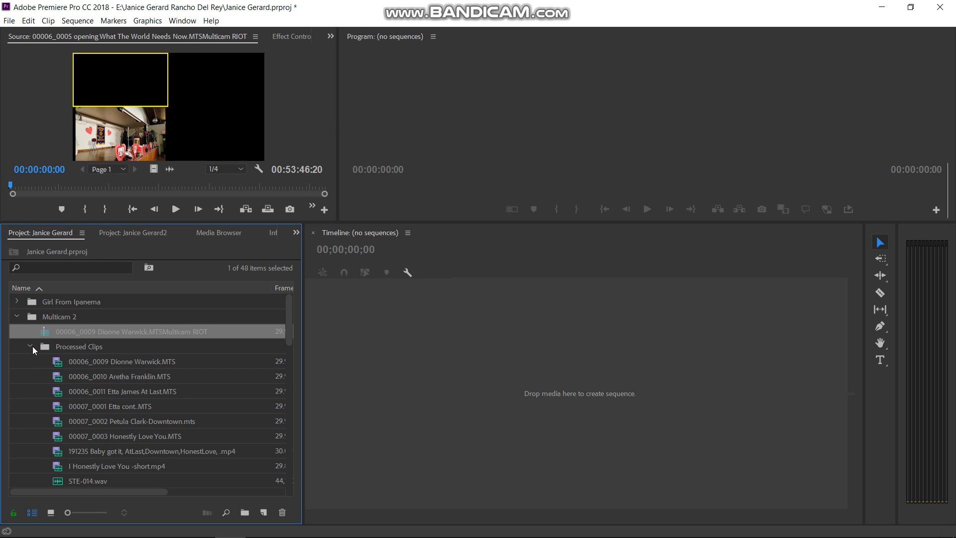
click(30, 346)
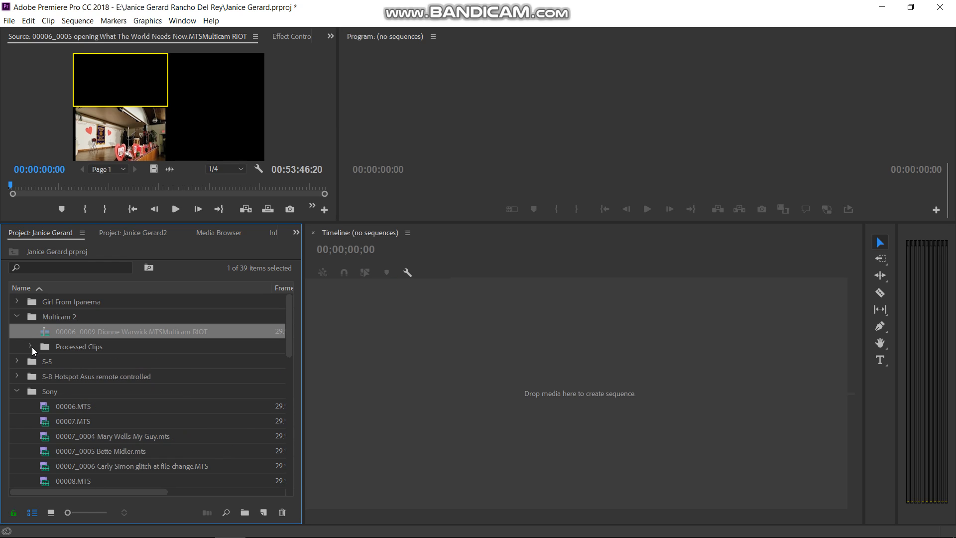
- Open the new multi-camera source sequence from the Multicam 2 bin in the timeline
click(115, 329)
click(232, 331)
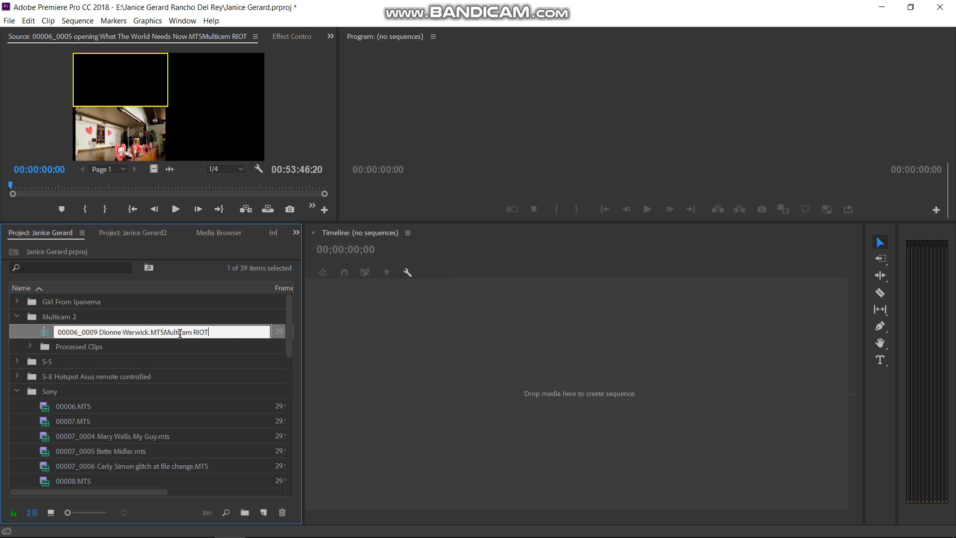
click(46, 338)
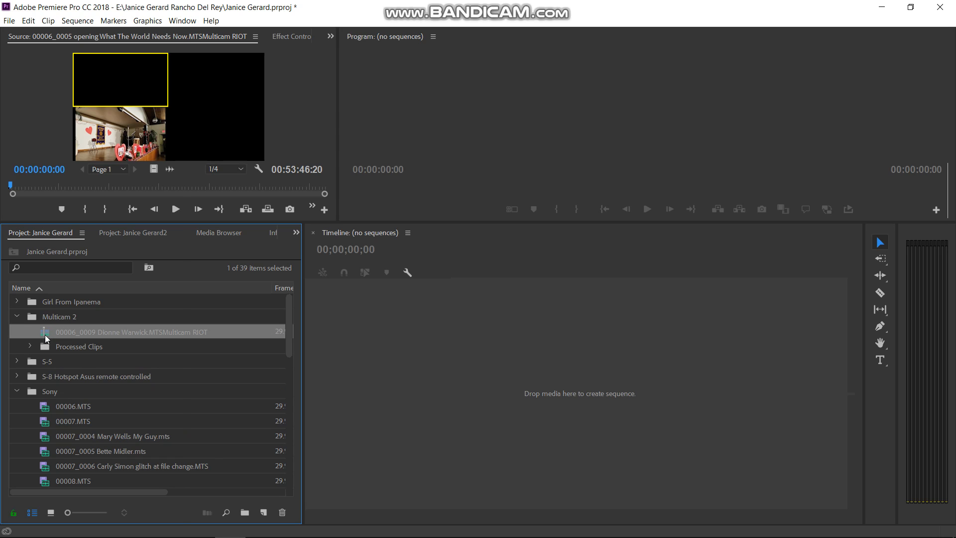
right_click(47, 339)
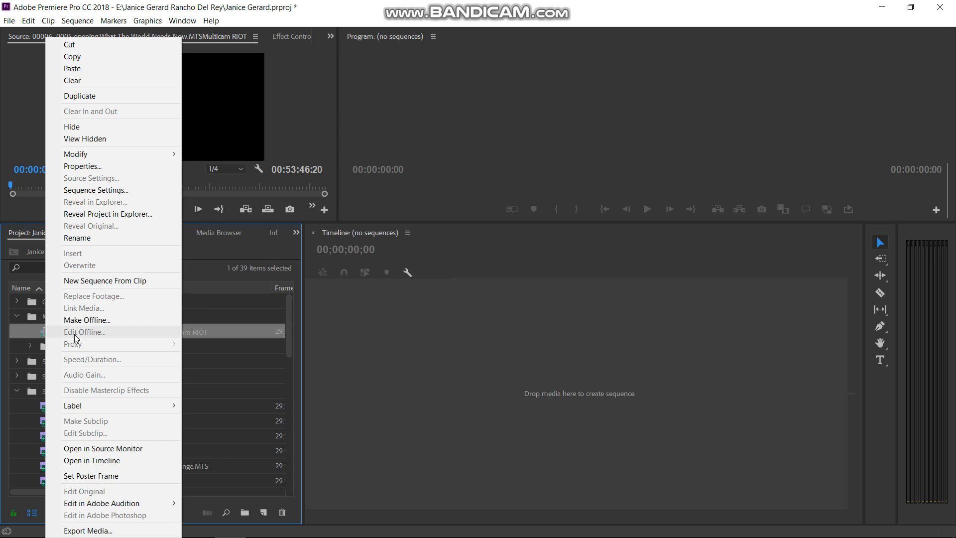
click(94, 461)
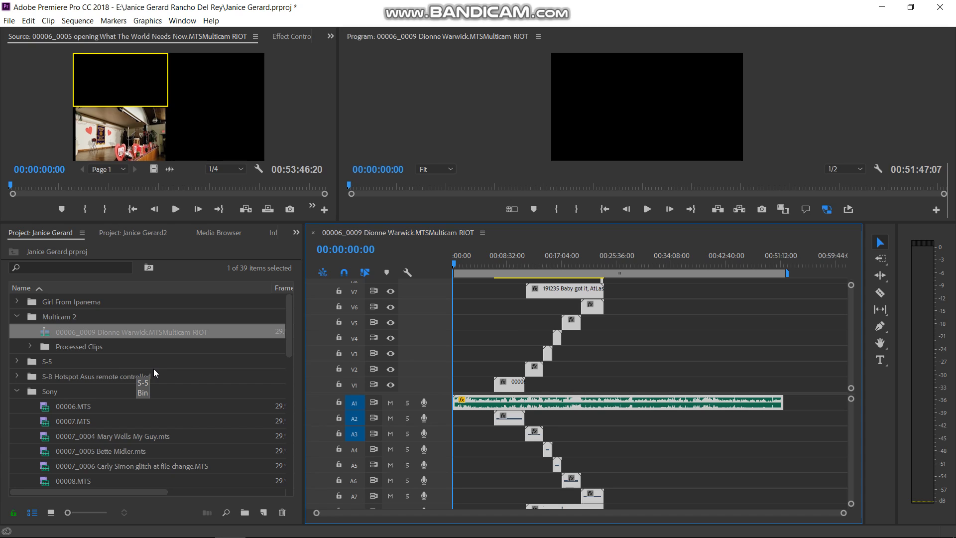
- Create a new sequence from the Multicam RIOT source sequence in the Multicam 2 bin and inspect all its audio tracks
click(137, 333)
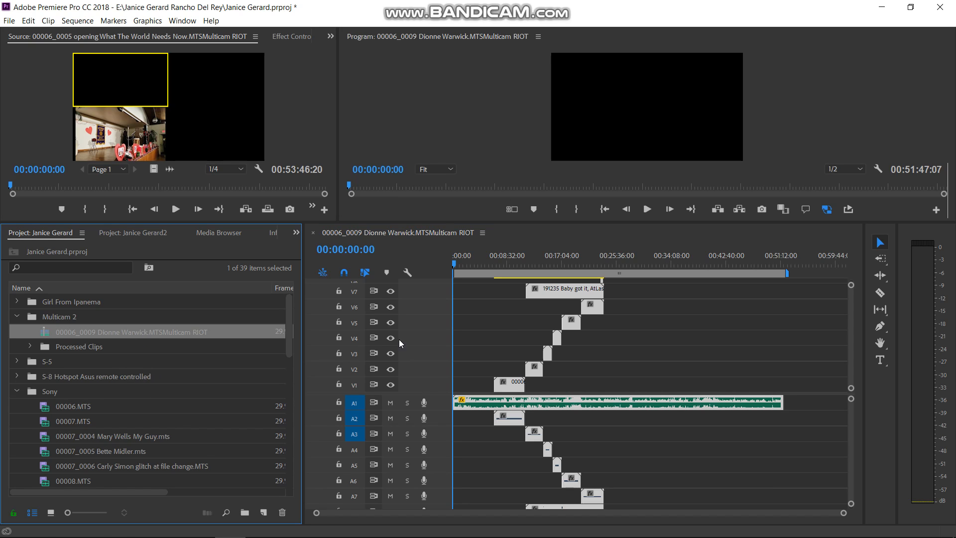
click(442, 332)
click(236, 331)
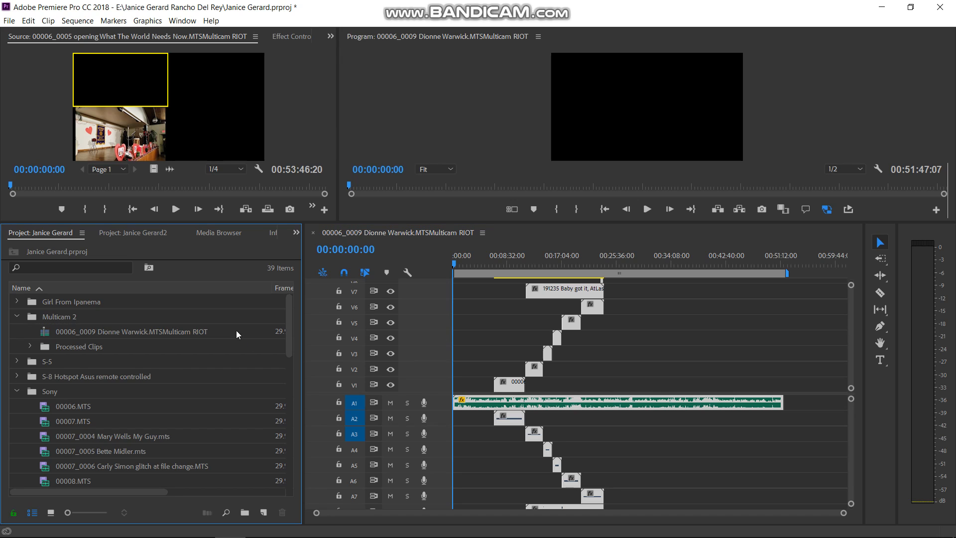
right_click(189, 332)
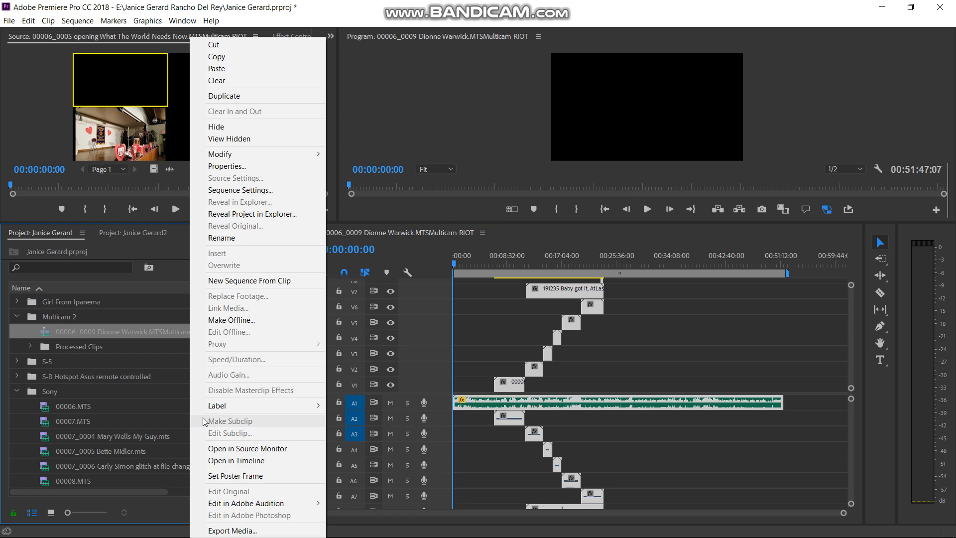
click(239, 282)
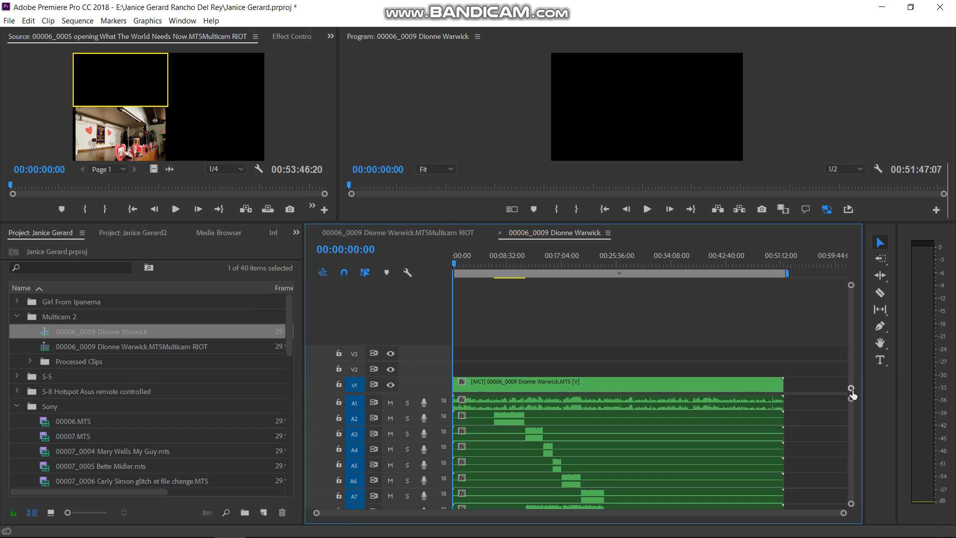
drag(852, 395, 837, 311)
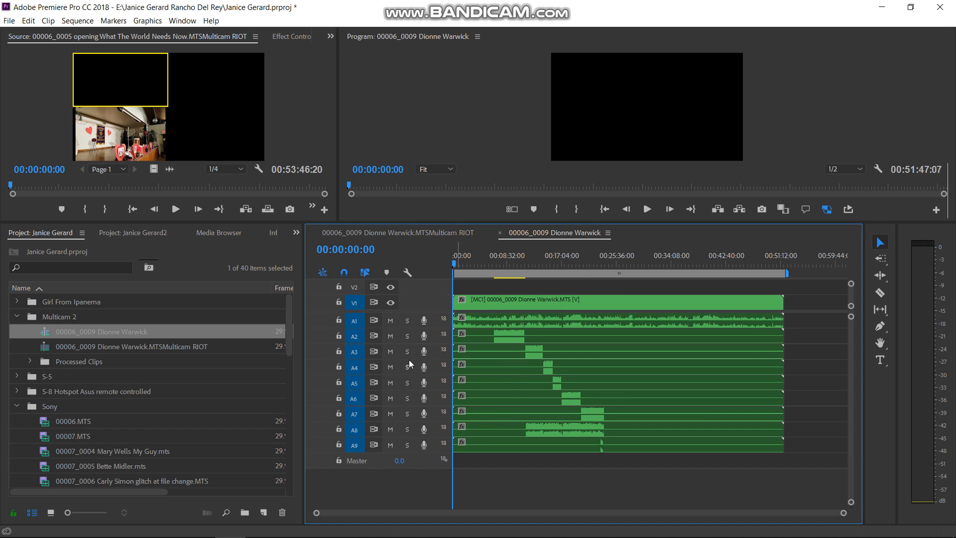
- Delete the new 00006_0009 Dionne Warwick sequence from the Multicam 2 bin
key(ctrl+z)
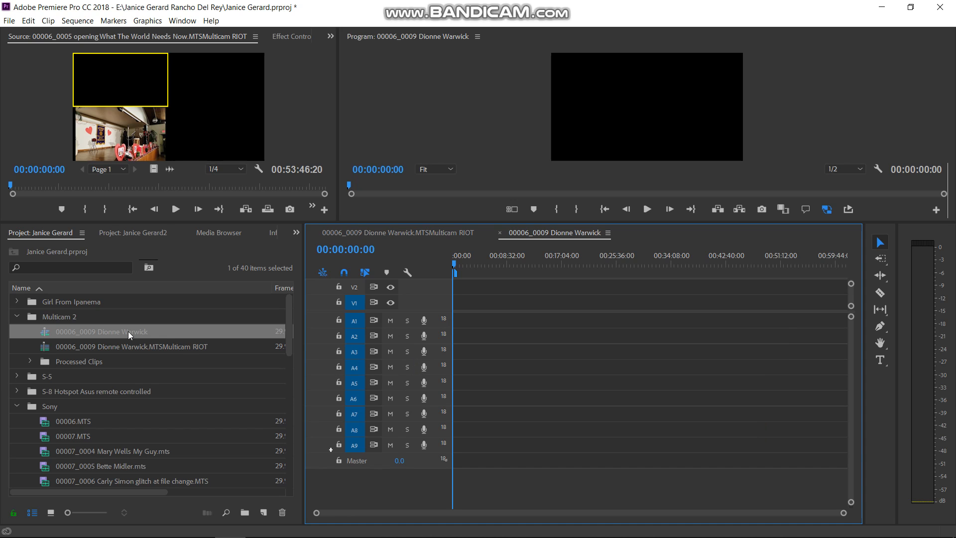
key(Delete)
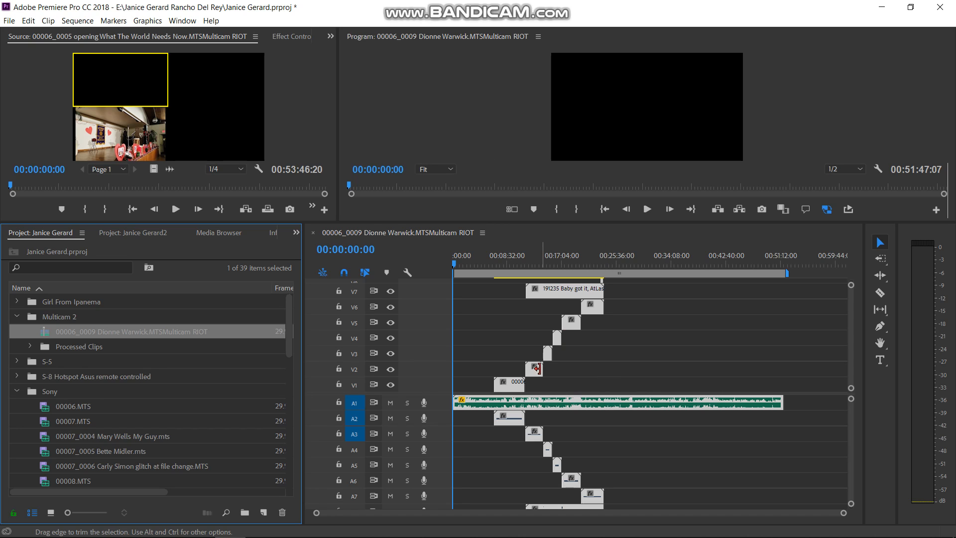
- Move the 00006_0010 clip down from V2 to V1 and its audio from A3 to A2, keeping its time position
drag(843, 512, 753, 533)
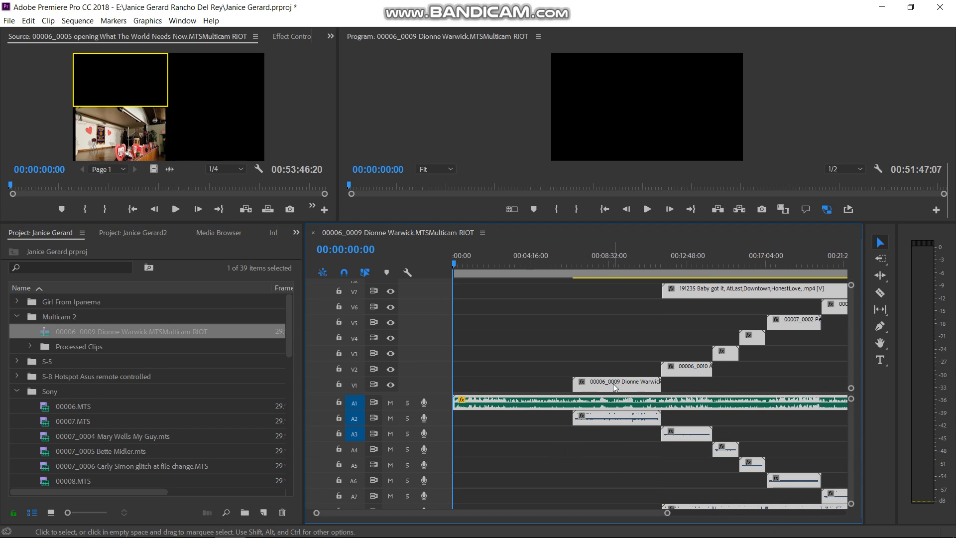
mouse_move(694, 372)
mouse_down()
mouse_move(696, 388)
mouse_move(691, 369)
mouse_up()
click(683, 348)
click(691, 367)
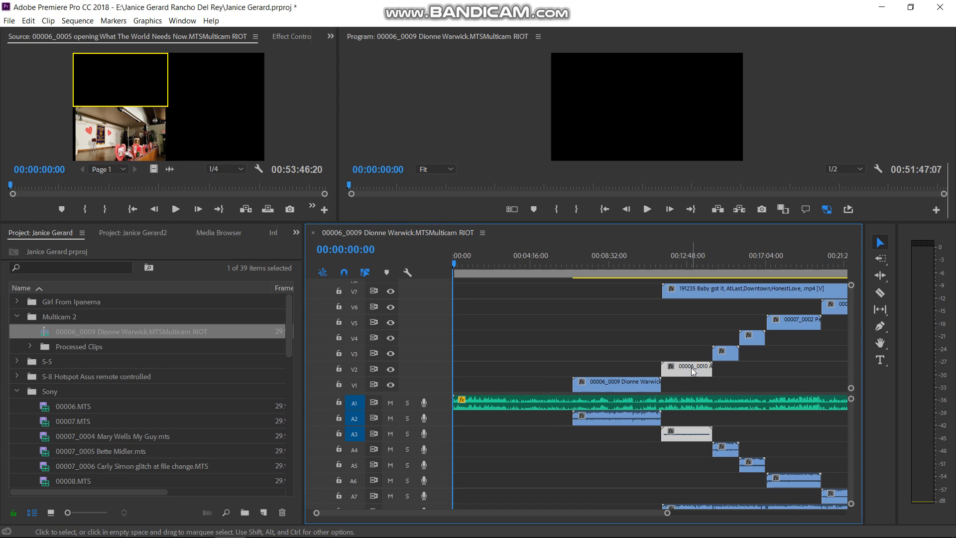
drag(691, 373, 691, 381)
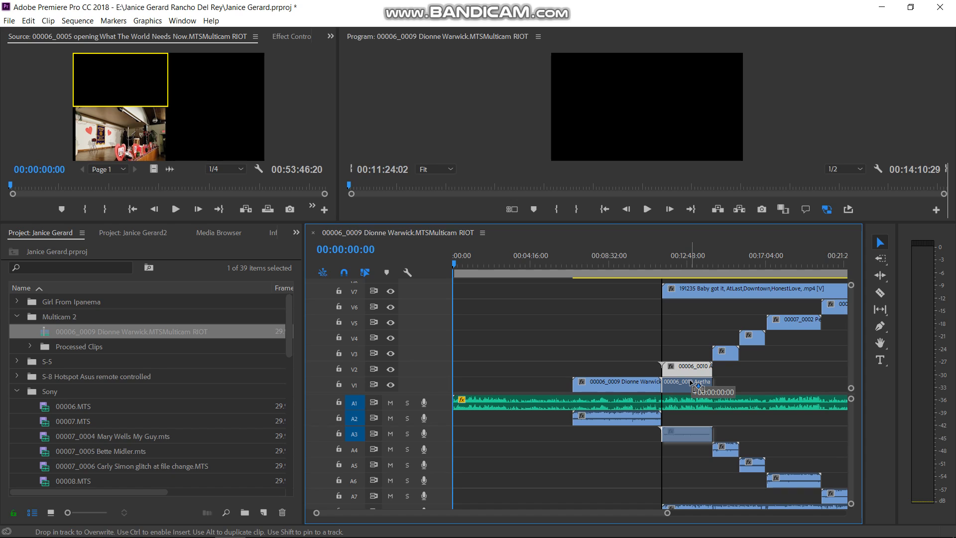
drag(691, 383, 694, 422)
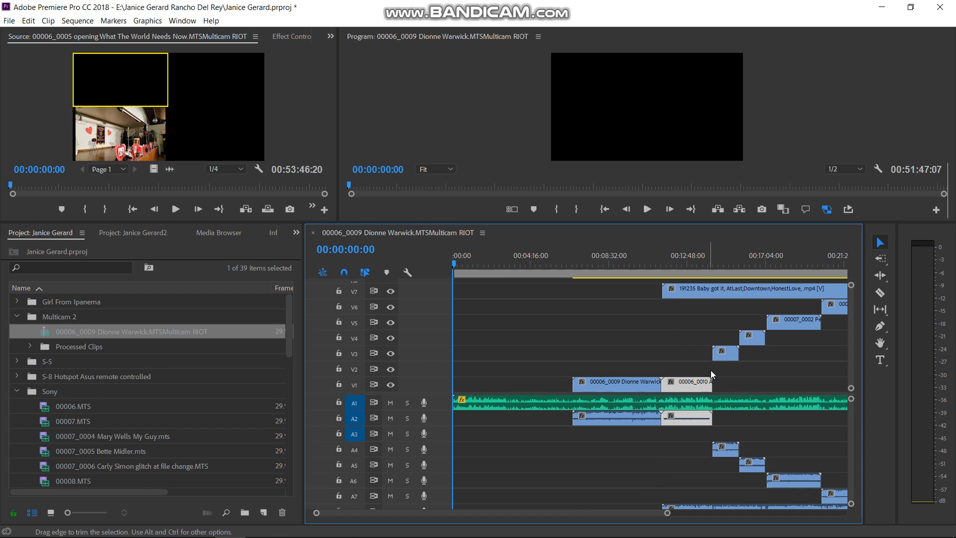
- Move the four Sony clips on V3 through V6 down to V1 and their audio to A2, keeping their time positions
drag(726, 352, 724, 384)
drag(730, 446, 735, 420)
drag(752, 342, 749, 391)
drag(756, 462, 757, 421)
drag(794, 326, 792, 385)
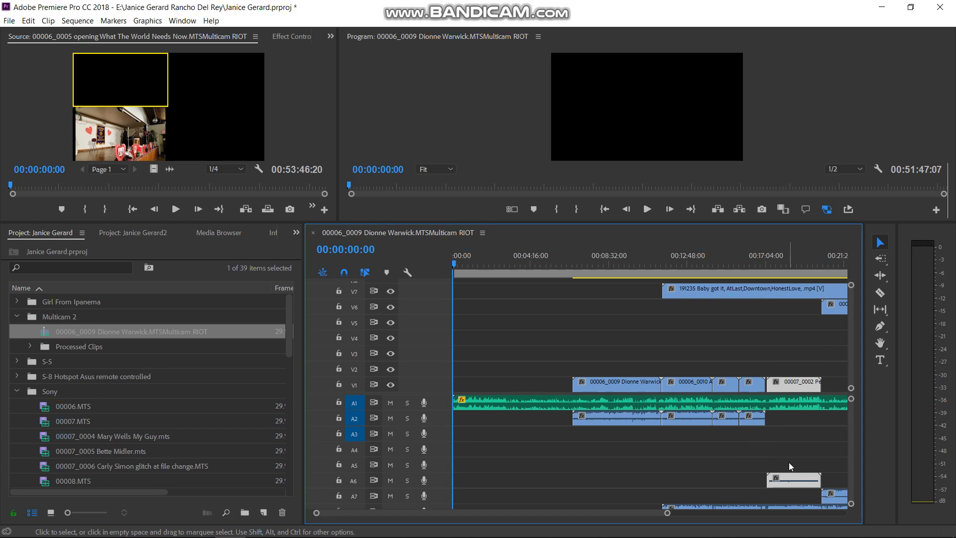
drag(795, 480, 811, 423)
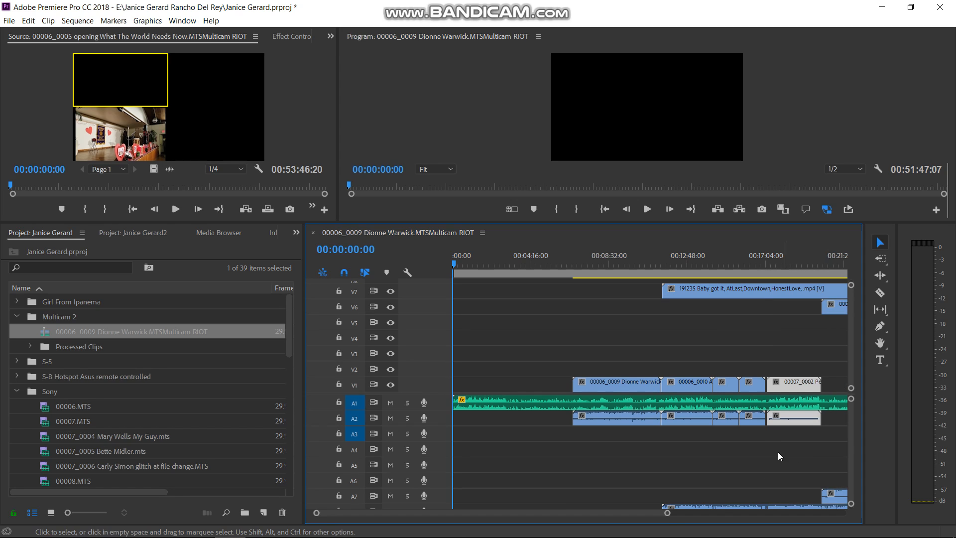
drag(667, 514, 740, 513)
drag(711, 311, 692, 419)
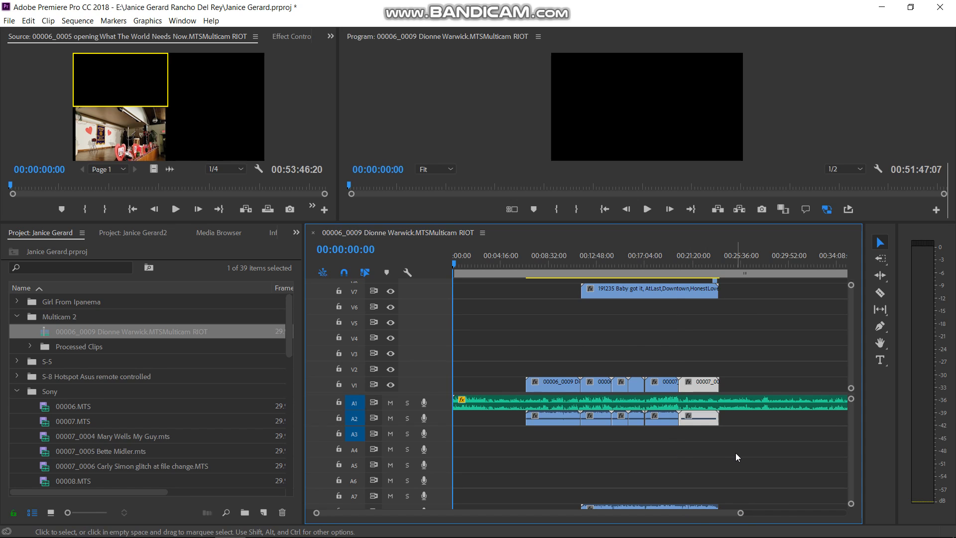
- Move the 191235 mp4 clip from V7 to V2 and its audio to A3, keeping its time position
click(696, 299)
drag(696, 299, 697, 368)
drag(704, 509, 710, 437)
- Move the short clip from V8 to V3 and its audio from A9 to A4, keeping its time position
mouse_move(740, 513)
mouse_down()
mouse_move(771, 512)
mouse_move(737, 513)
mouse_move(750, 513)
mouse_up()
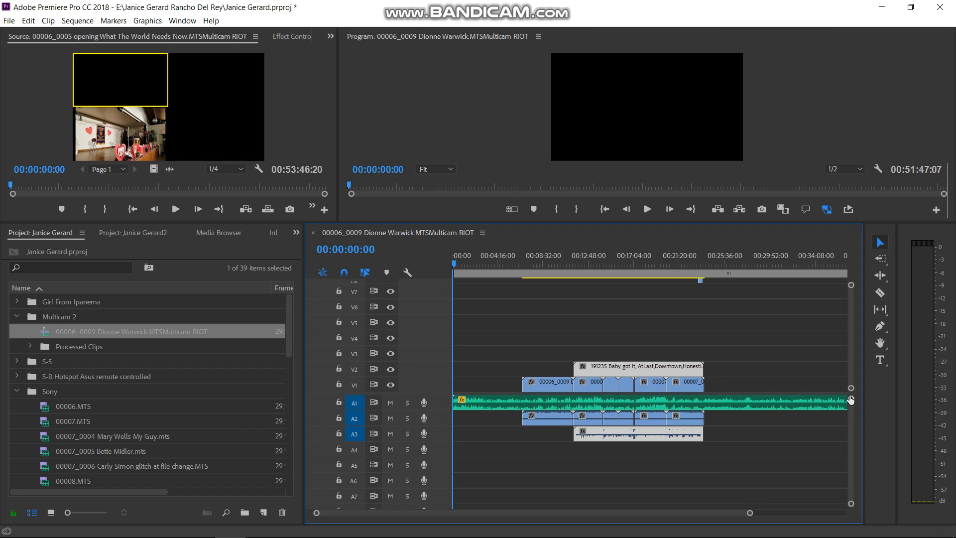
drag(851, 392, 844, 431)
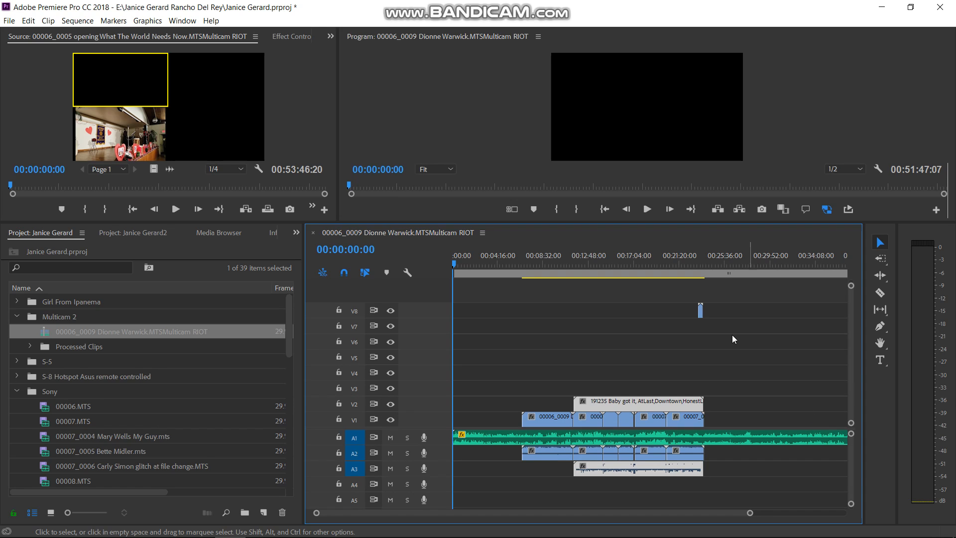
drag(701, 310, 701, 393)
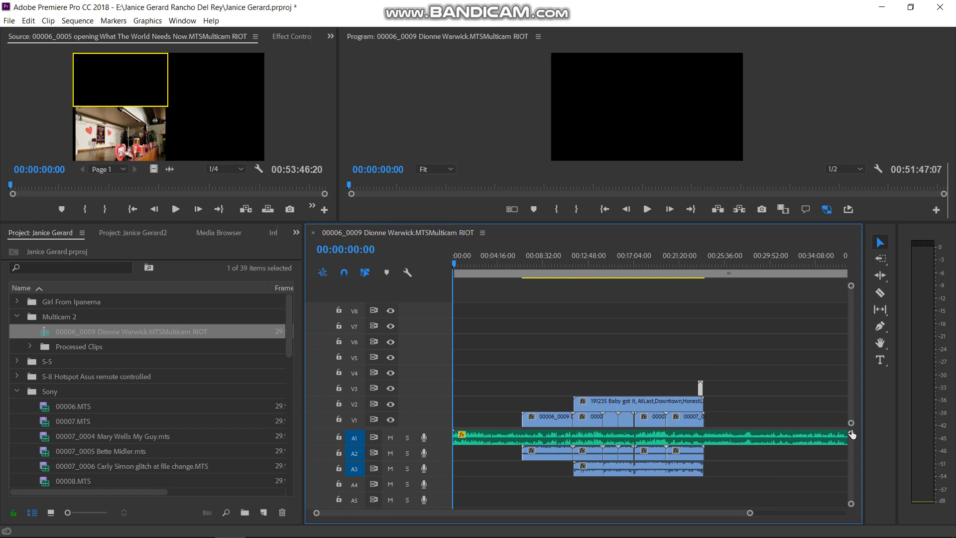
drag(852, 434, 847, 316)
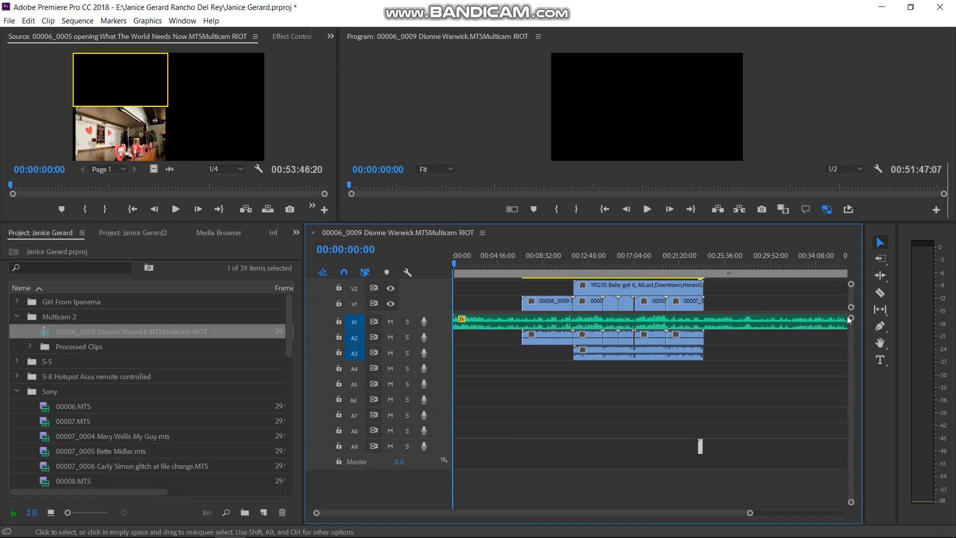
drag(700, 447, 704, 367)
drag(851, 314, 851, 434)
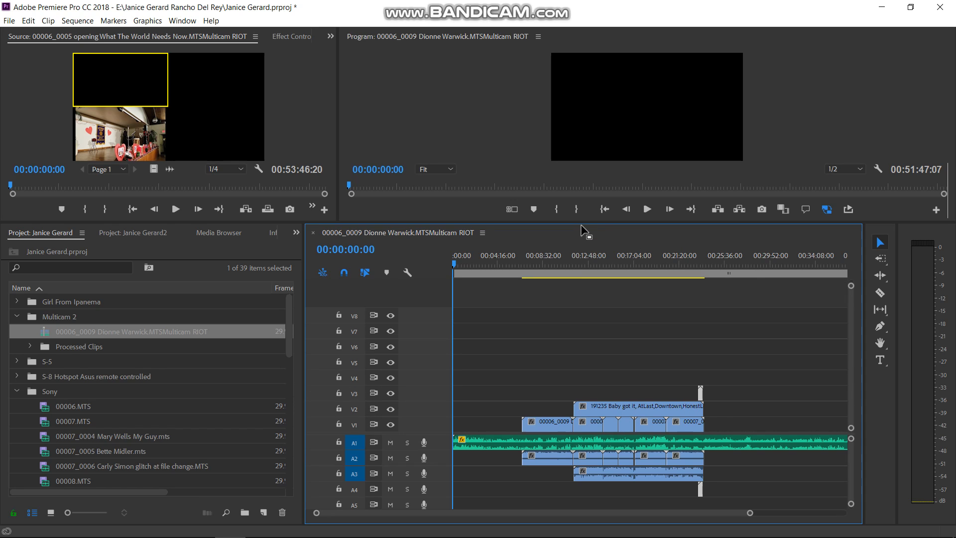
- Create a new sequence from the rearranged Multicam RIOT source sequence, and resize the panels to show its video and audio tracks
drag(582, 223, 580, 348)
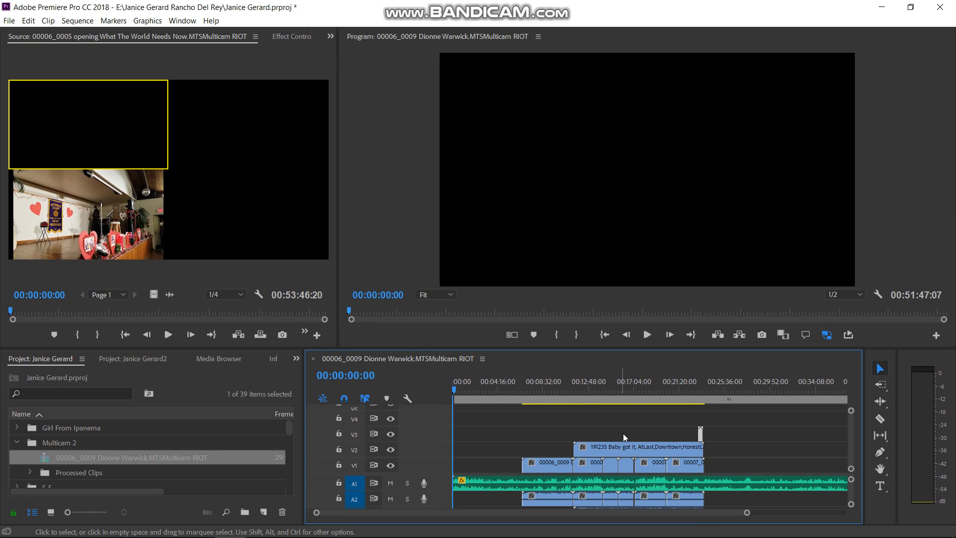
click(152, 458)
right_click(153, 457)
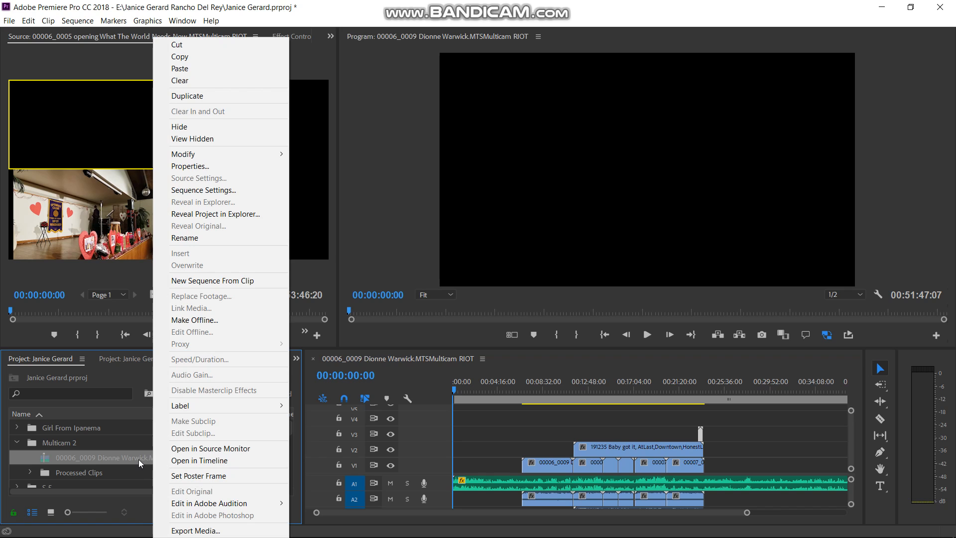
click(206, 281)
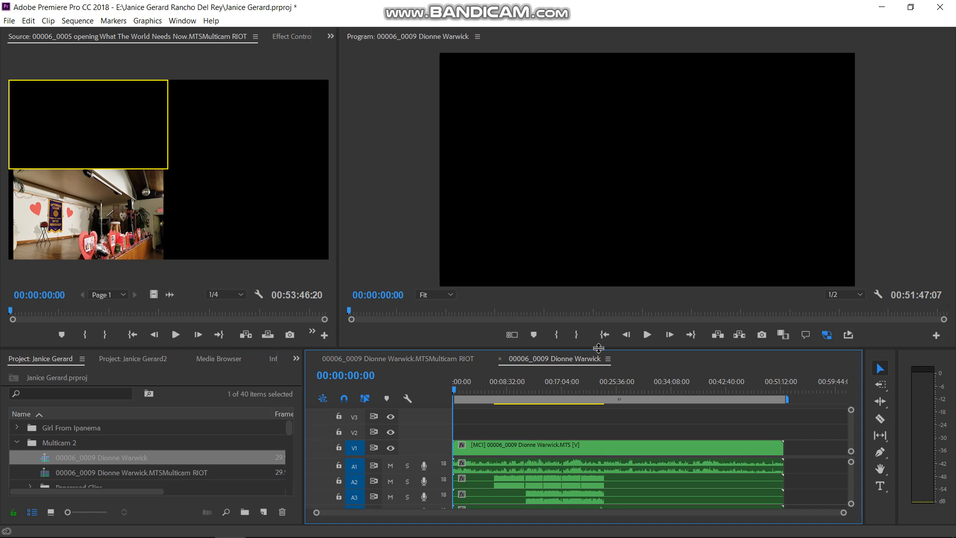
drag(598, 348, 608, 280)
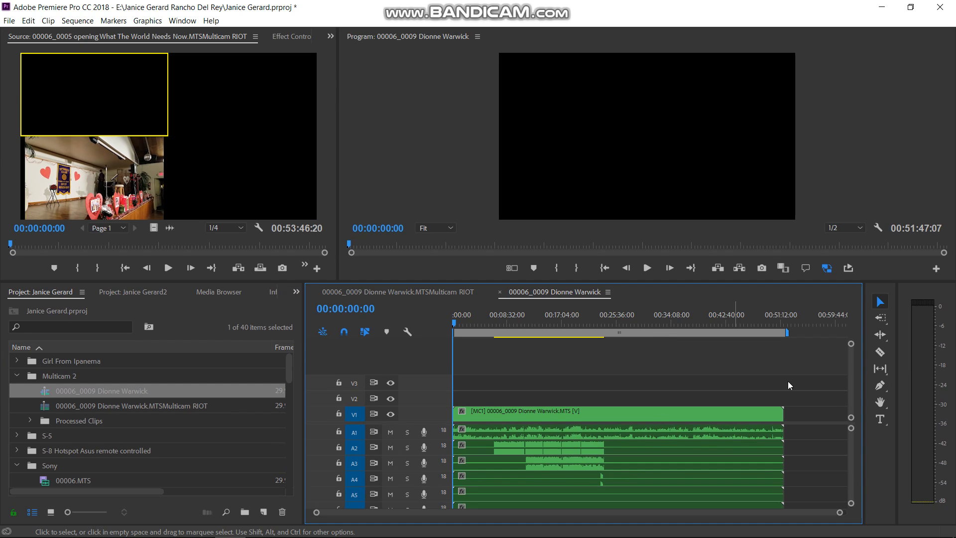
drag(849, 421, 850, 371)
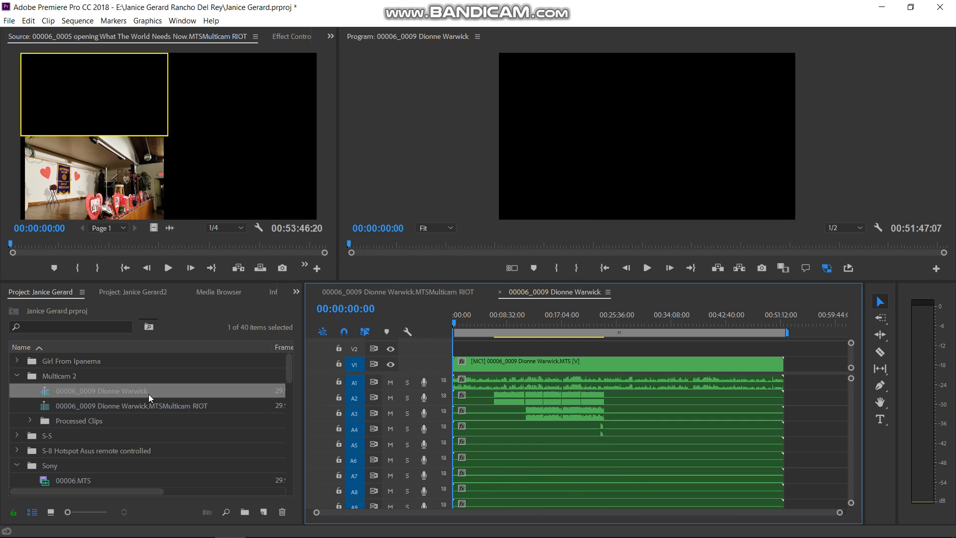
- Delete all empty video and audio tracks from the new sequence
right_click(421, 365)
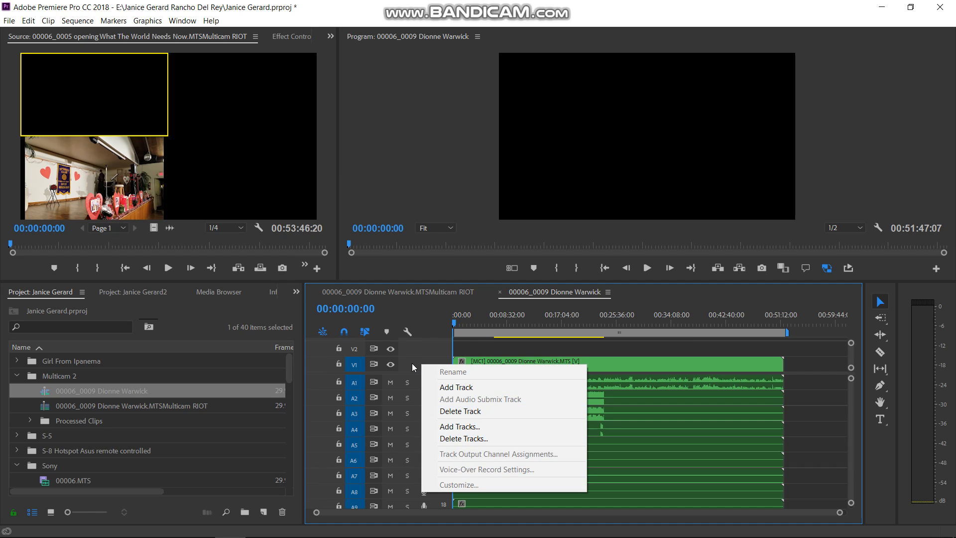
click(461, 438)
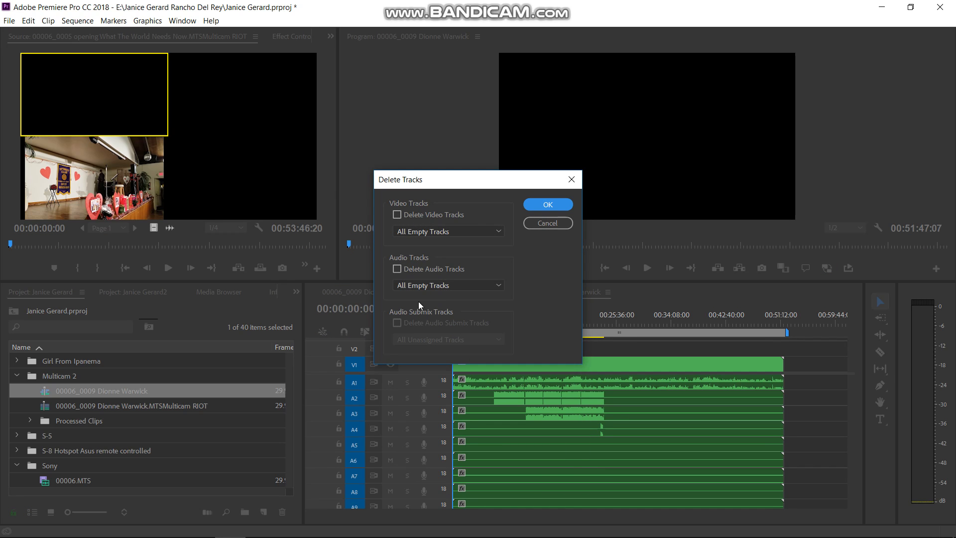
click(397, 215)
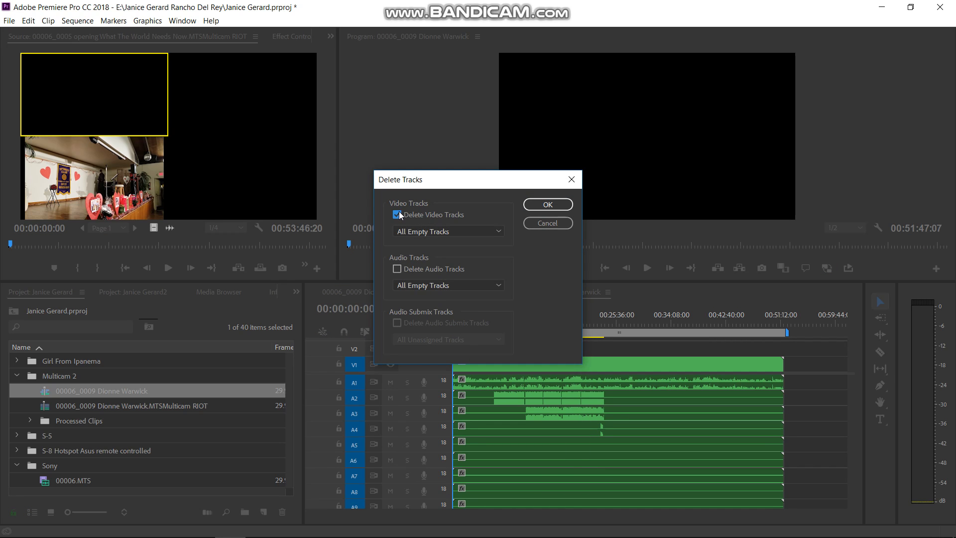
click(399, 269)
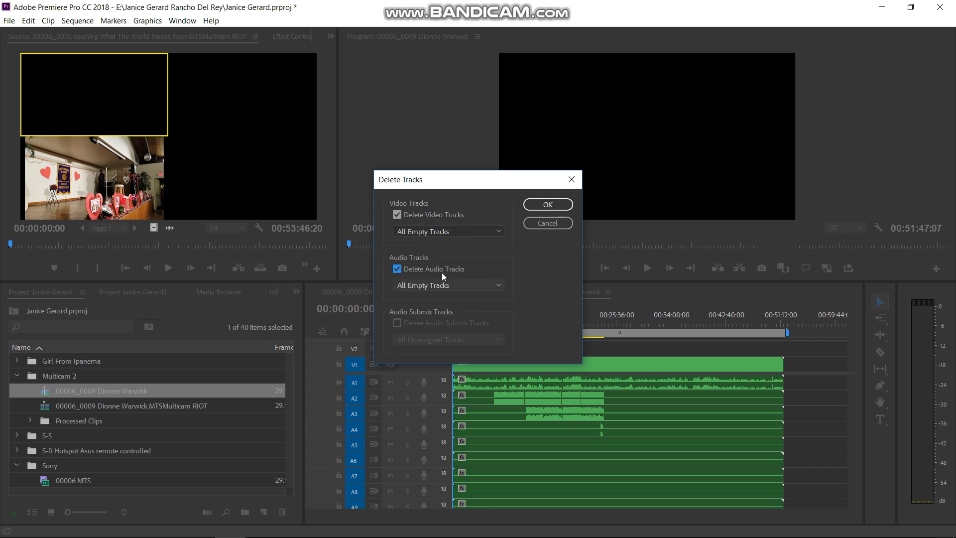
click(547, 205)
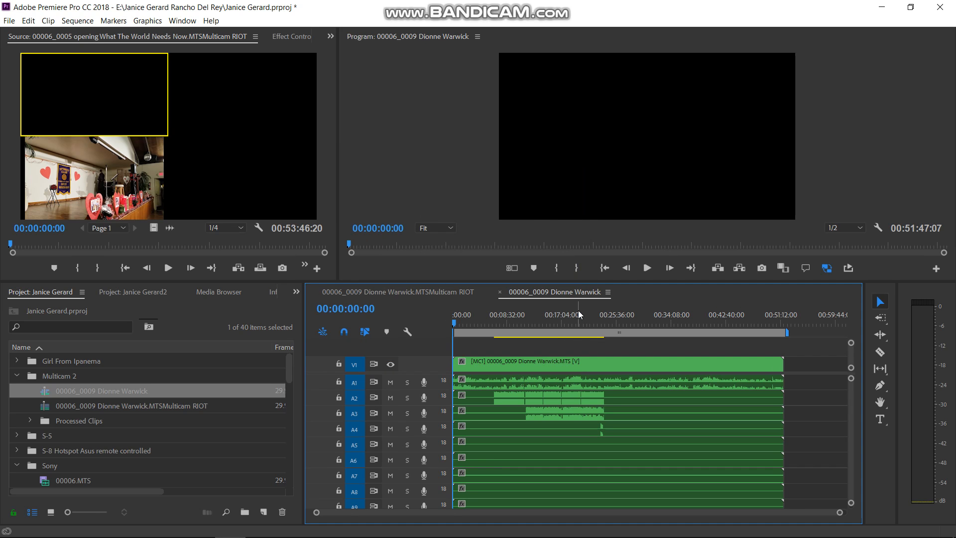
- Unlink the multi-camera clip's video from its audio in the new sequence, and deselect the clips
click(644, 364)
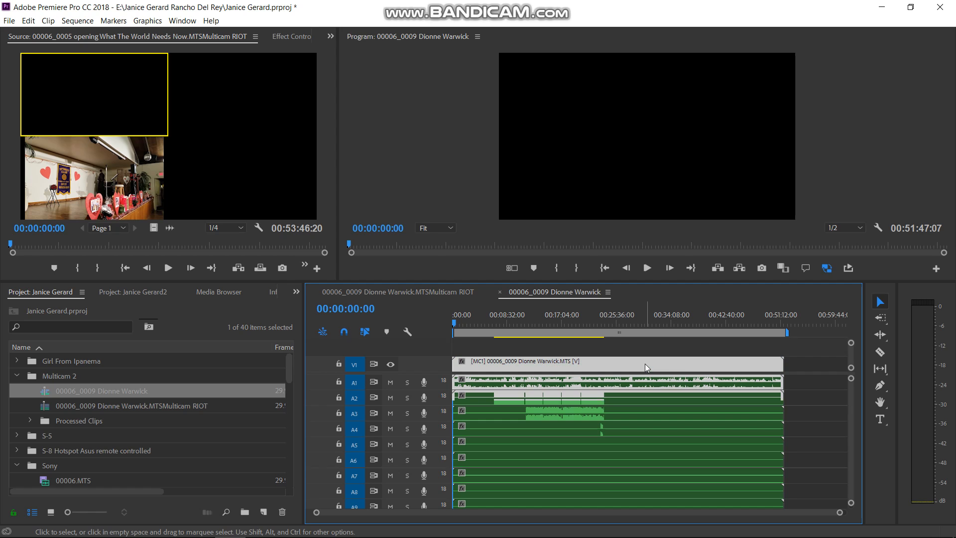
right_click(673, 366)
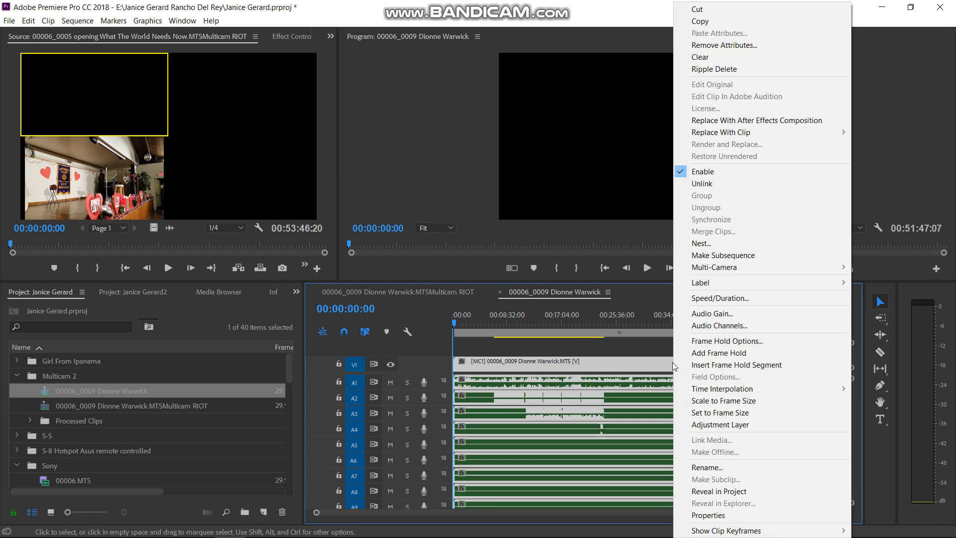
click(695, 183)
click(709, 348)
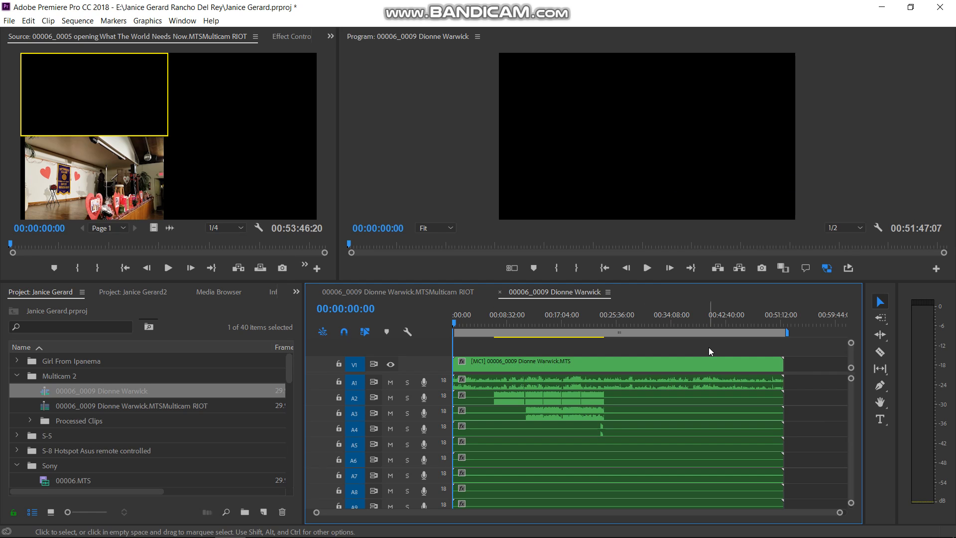
- Try to delete all empty audio tracks from the editing sequence
right_click(420, 366)
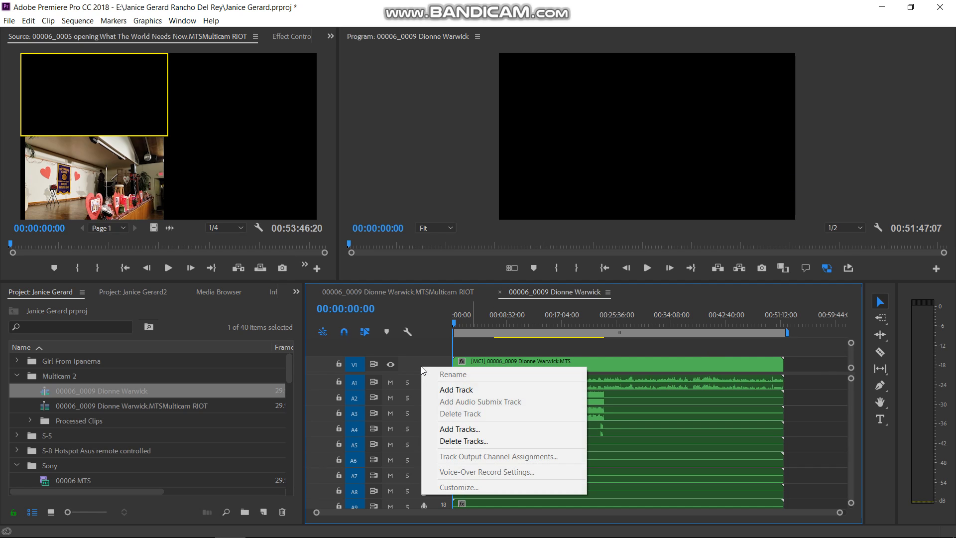
click(465, 442)
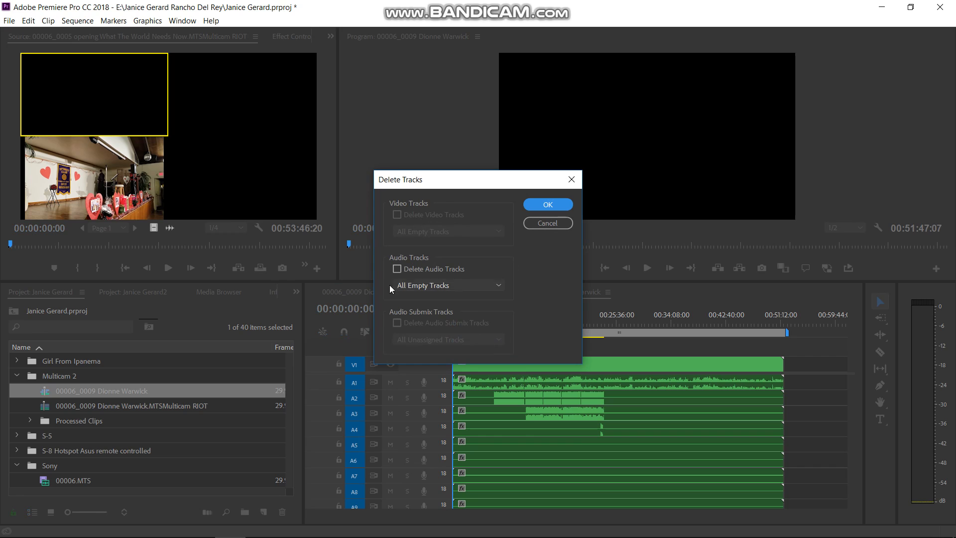
click(398, 269)
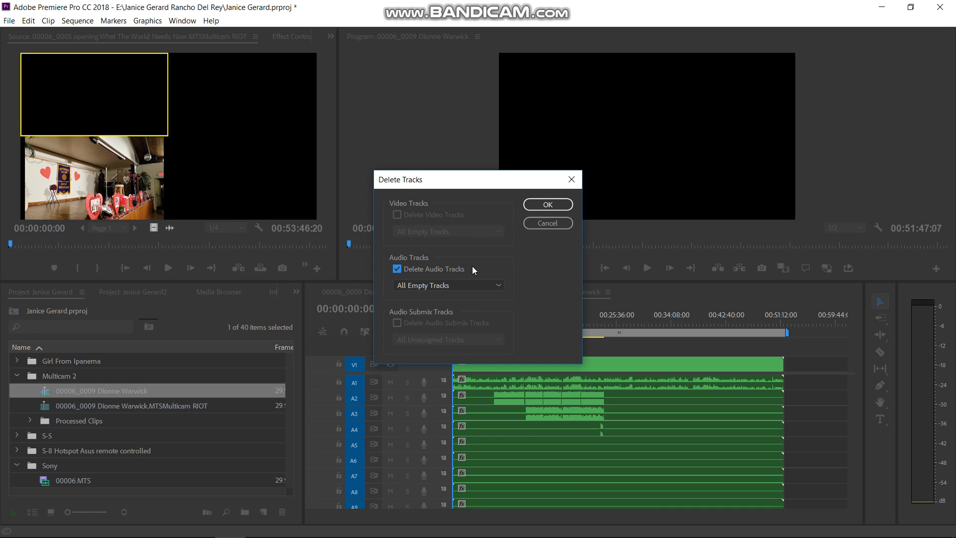
click(545, 205)
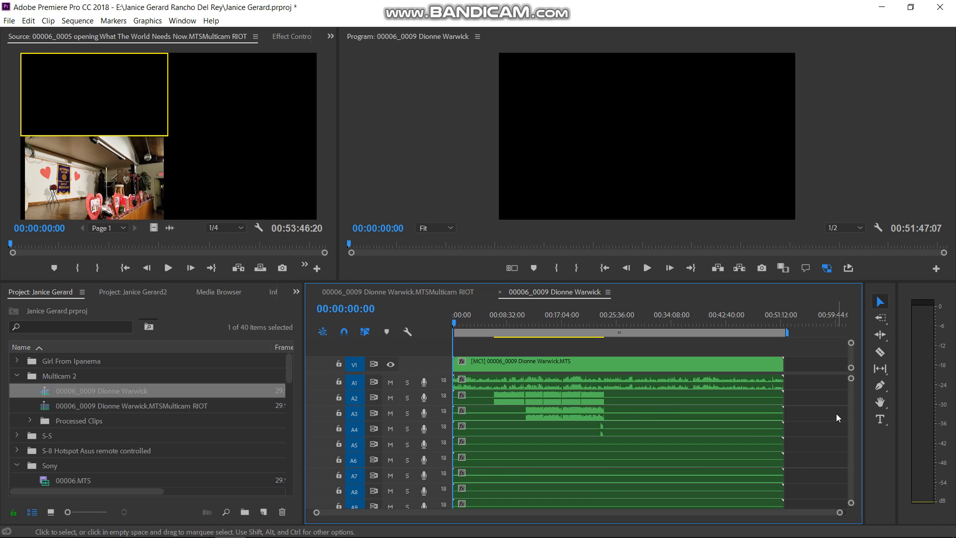
- Select the silent audio clips on tracks A5 through A9 and clear them from the sequence
click(755, 424)
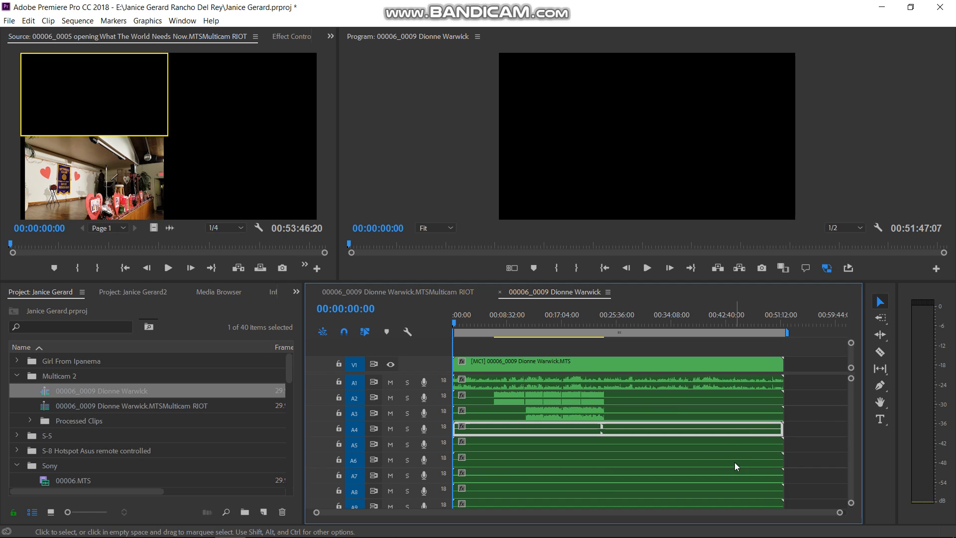
click(733, 450)
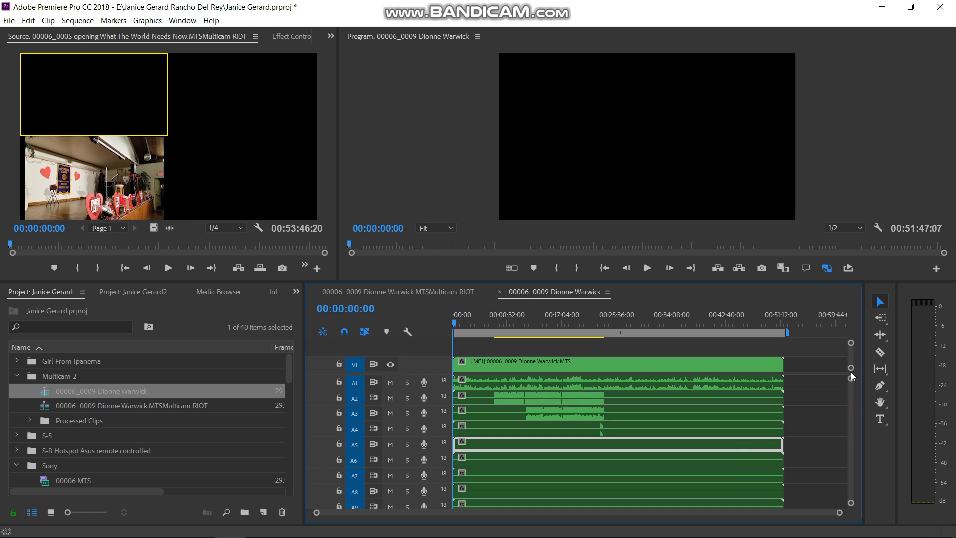
drag(845, 403, 847, 361)
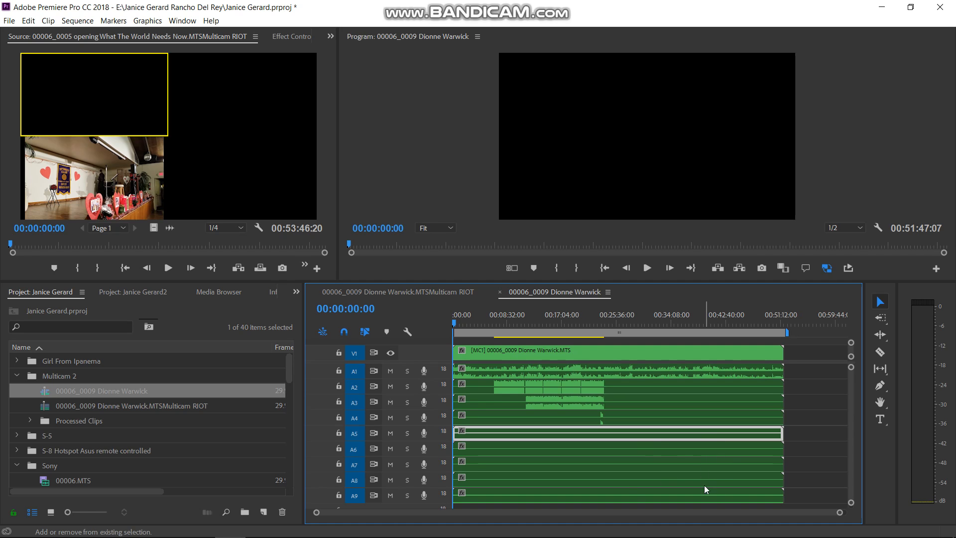
shift+click(710, 498)
shift+click(719, 480)
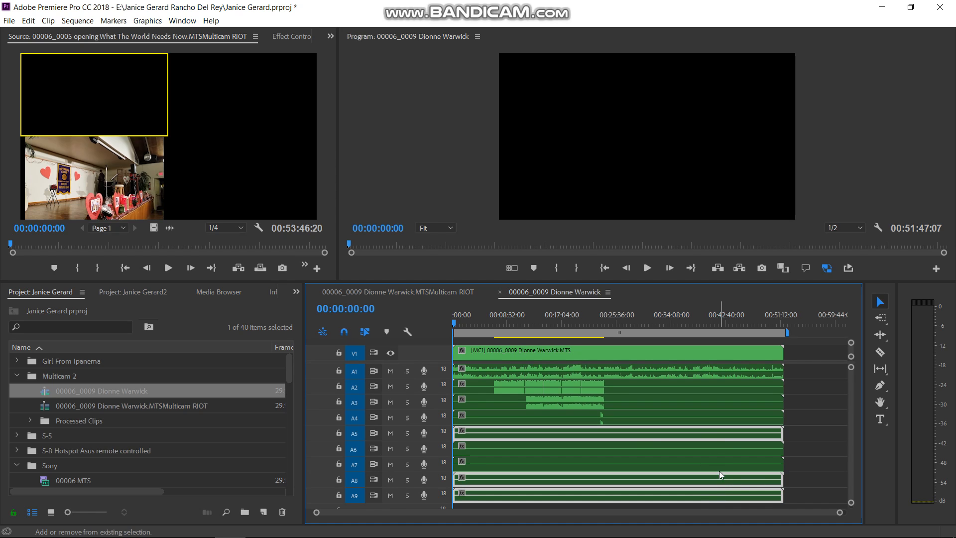
shift+click(719, 466)
shift+click(724, 448)
right_click(721, 445)
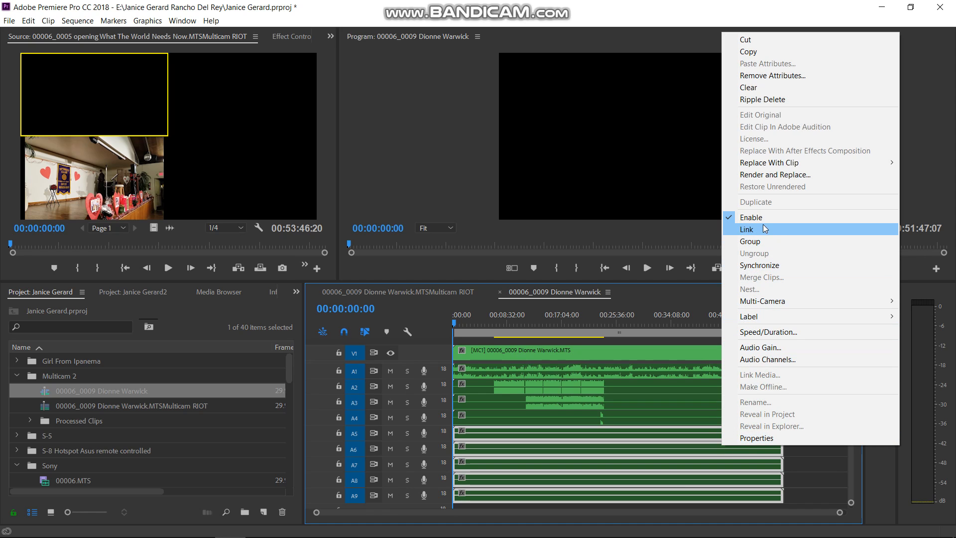
click(755, 88)
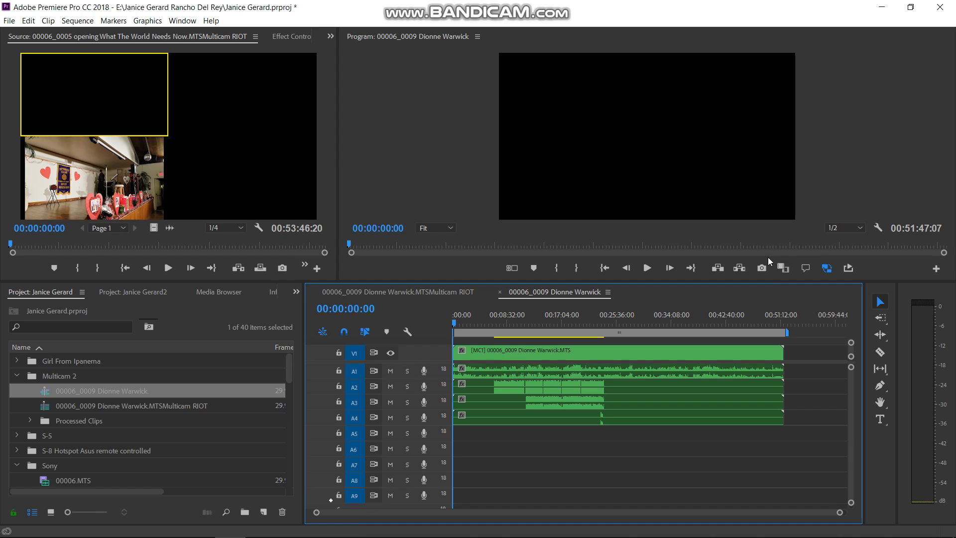
- Enlarge the timeline area and delete all audio tracks left empty below A4
drag(766, 279, 765, 168)
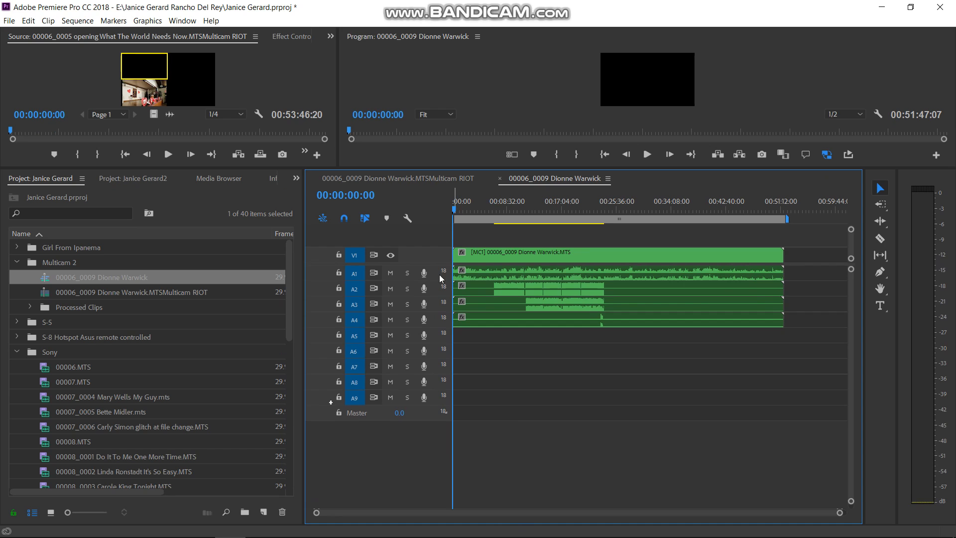
right_click(428, 256)
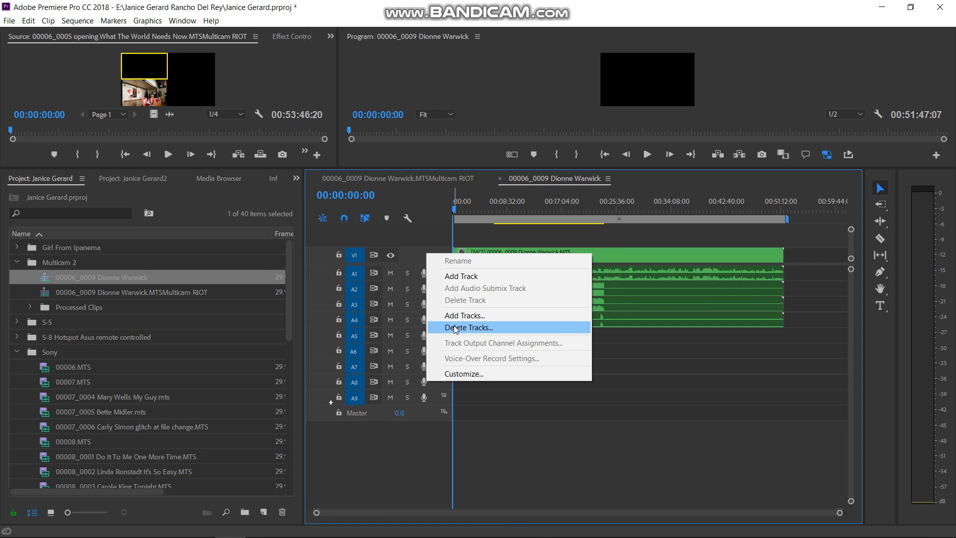
click(455, 329)
click(397, 269)
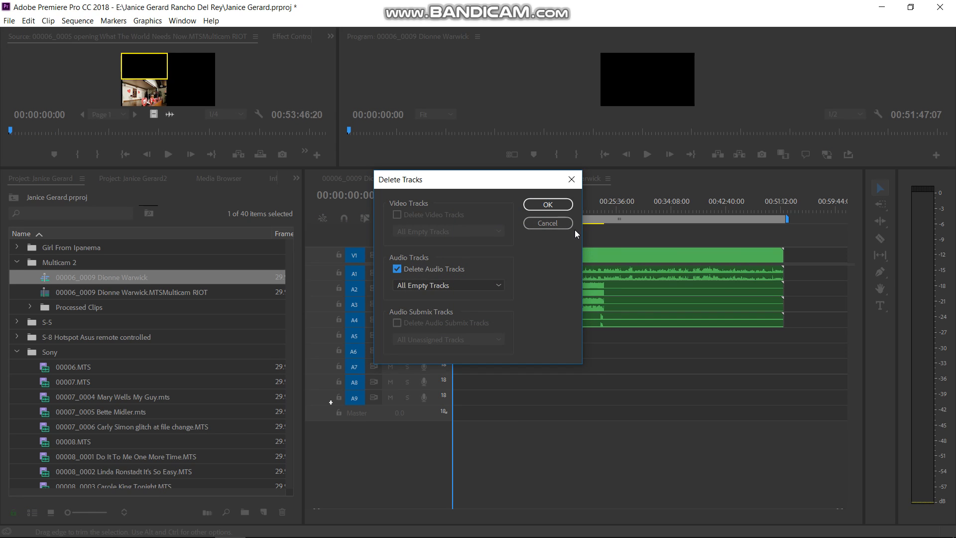
click(556, 206)
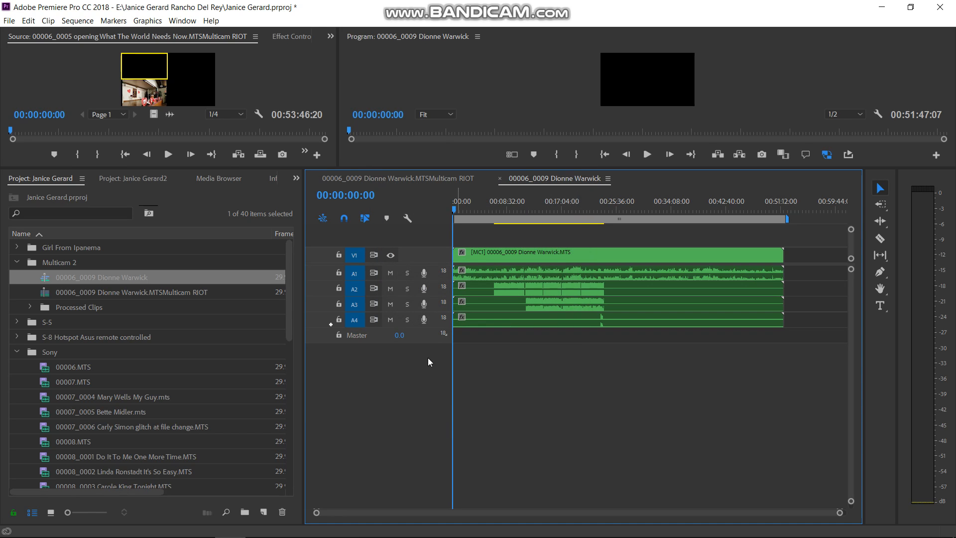
- Expand the Master audio track and lower its volume to -5.5
drag(428, 343, 427, 359)
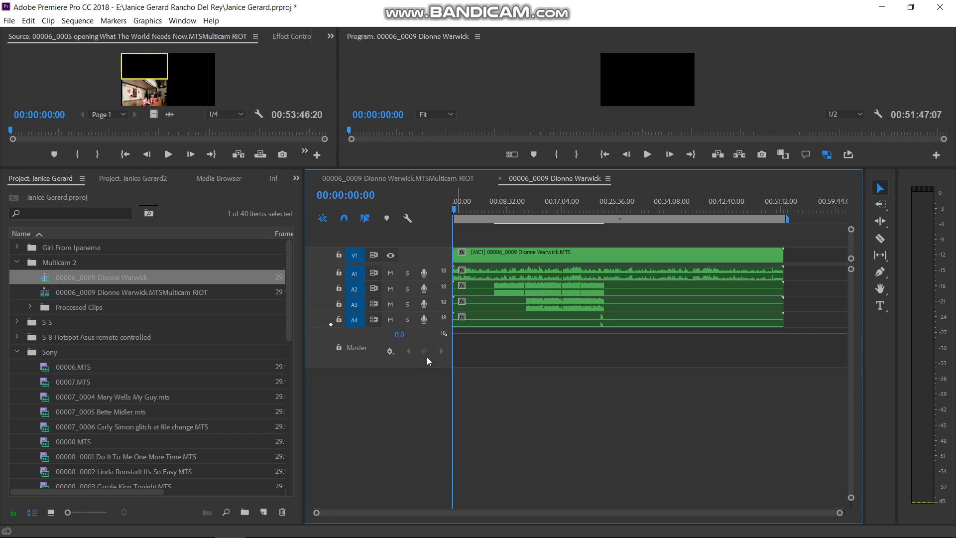
drag(386, 334, 366, 337)
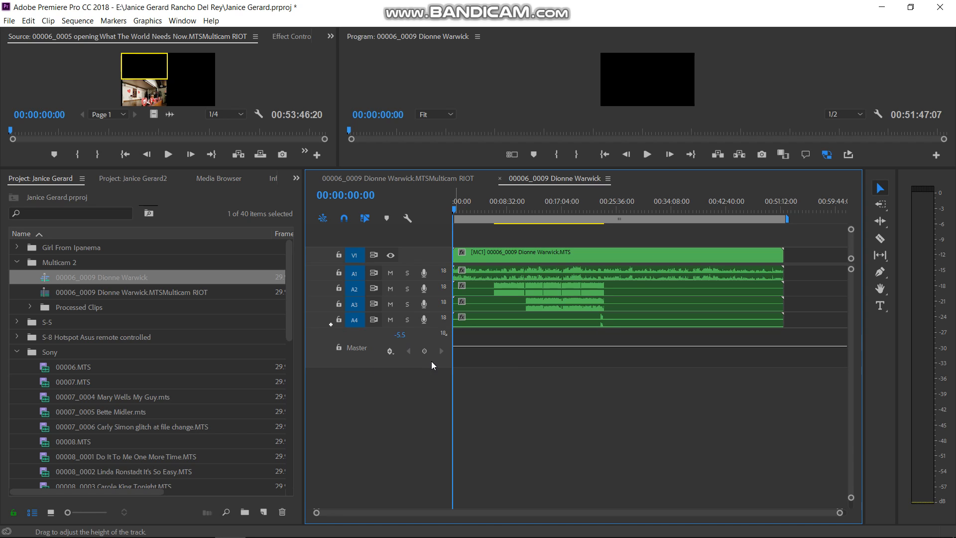
- Enlarge the monitor area, move the playhead to 00:15:13:17, and turn on the multi-camera view in the Program monitor
click(658, 169)
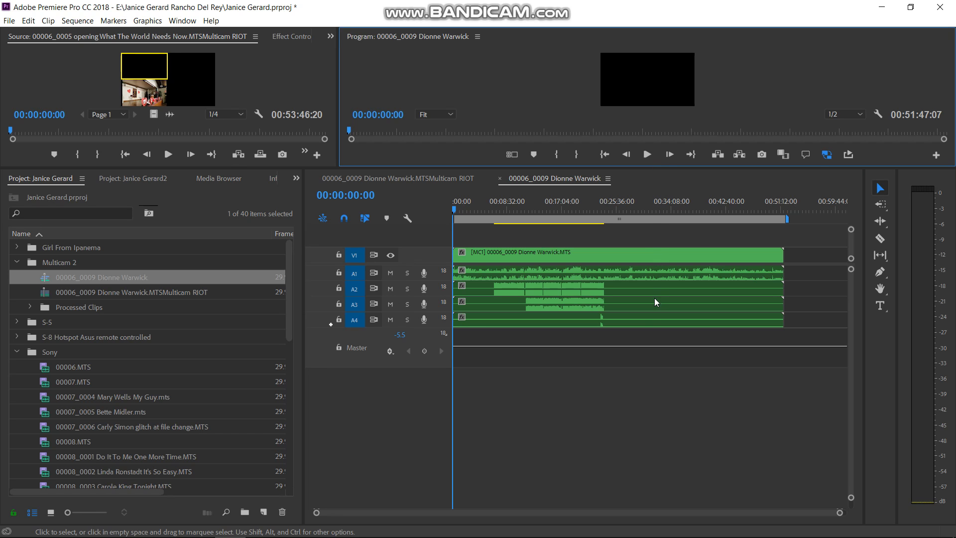
drag(651, 169, 643, 354)
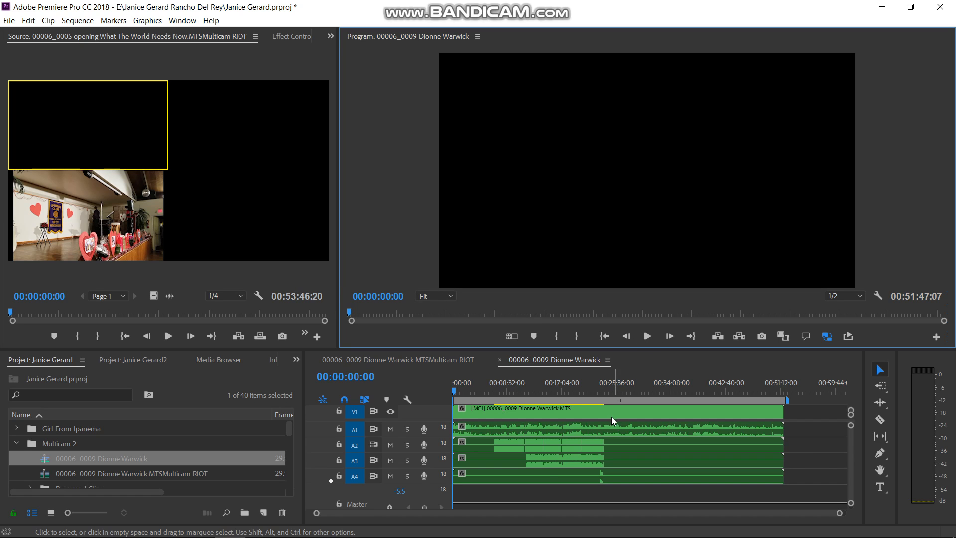
click(552, 385)
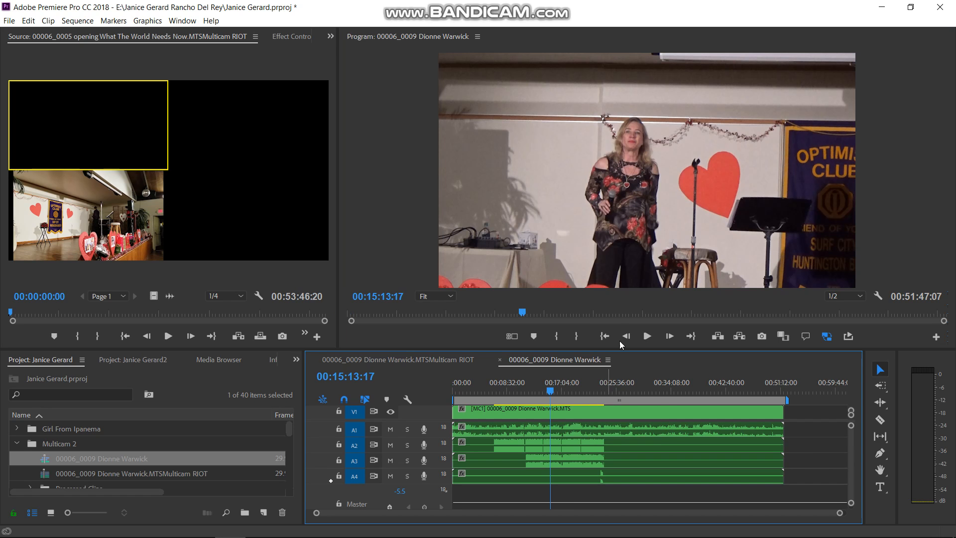
click(511, 338)
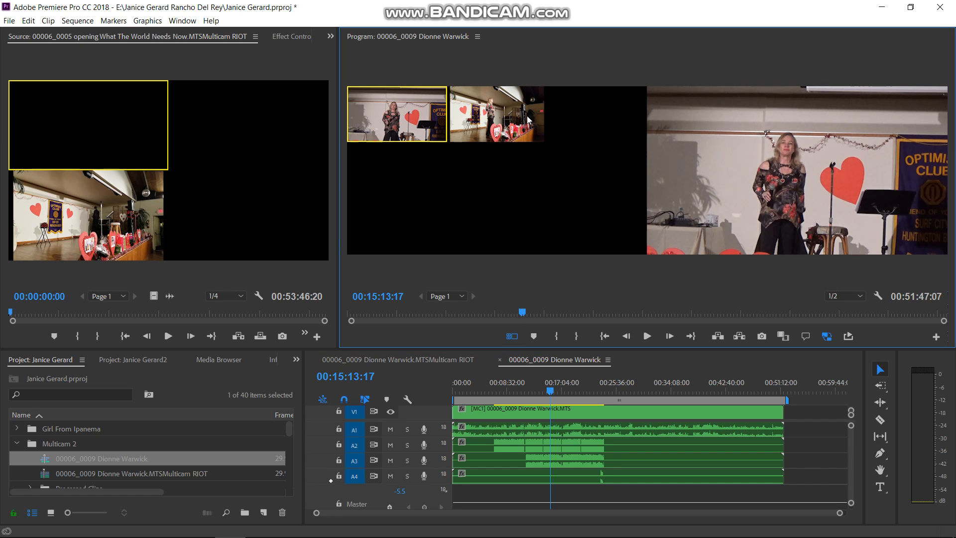
- Scrub to 00:17:56:15 and test switching the clip to the second camera angle and back to the first
drag(551, 394, 567, 399)
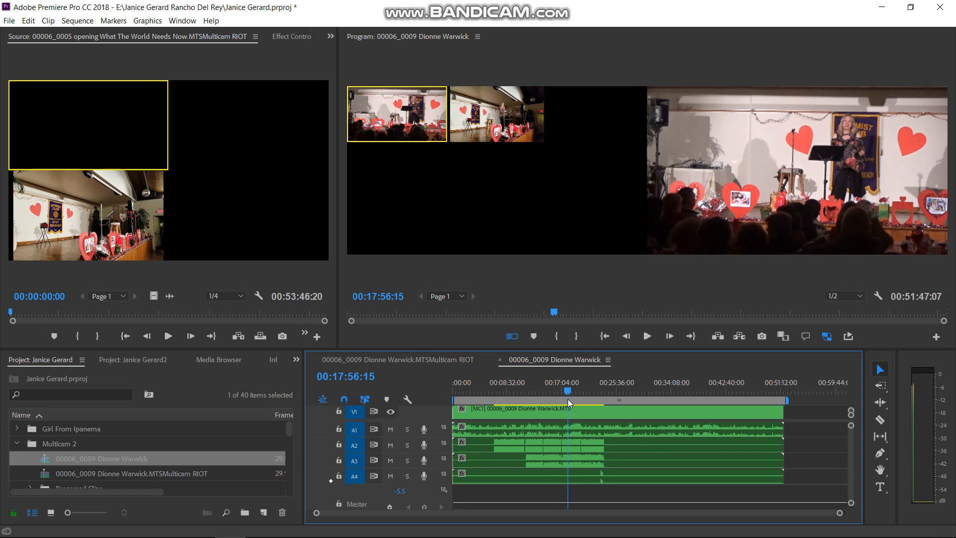
click(482, 121)
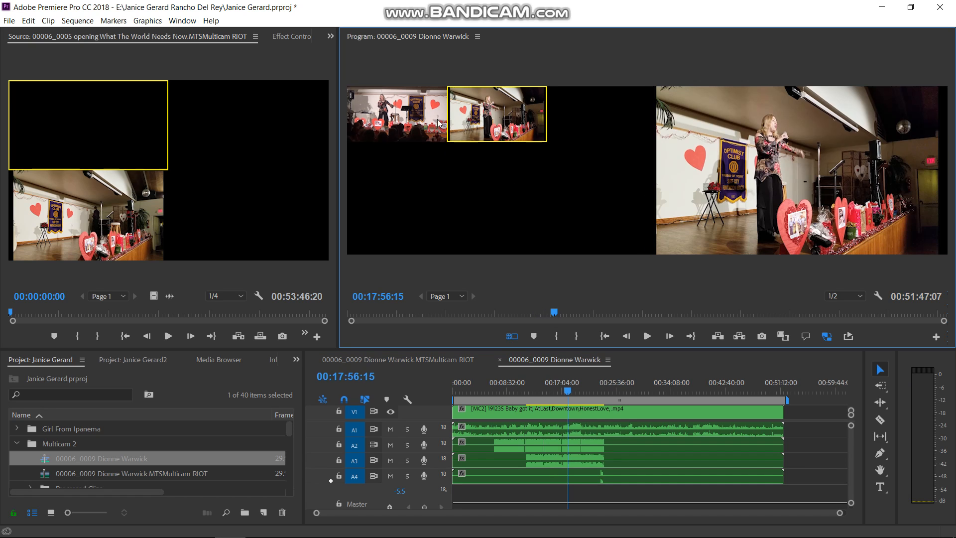
click(410, 127)
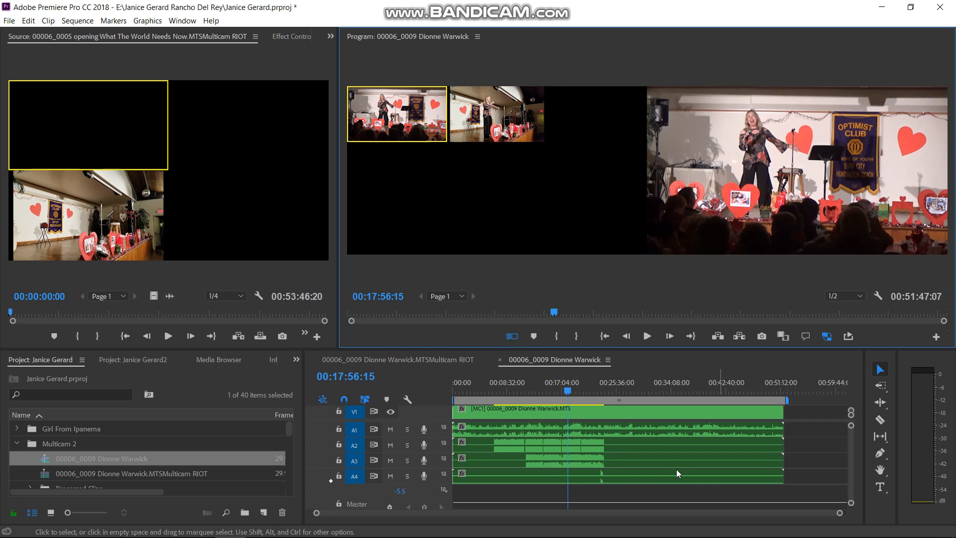